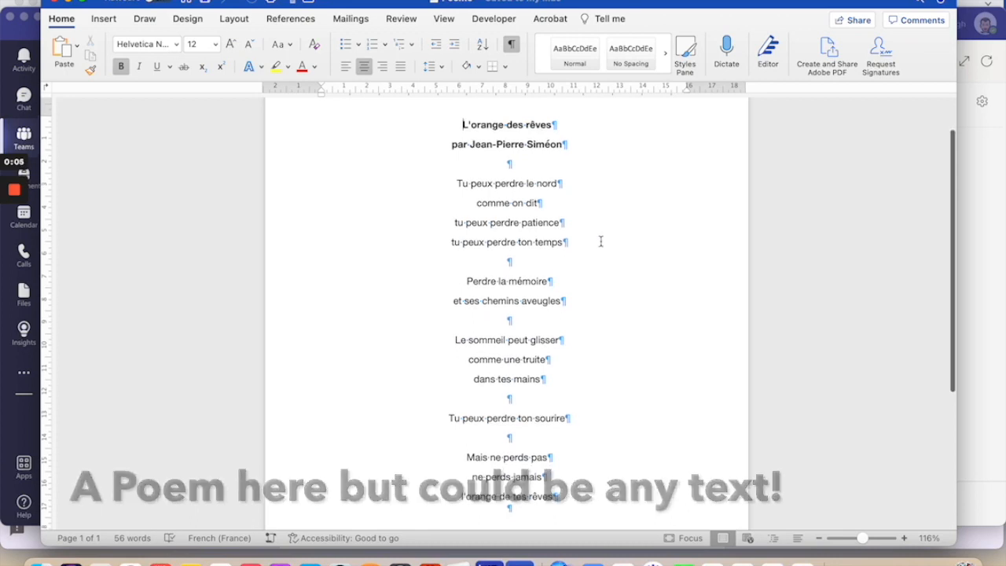
Select the entire poem in the document and check its proofing language.
{"action": "scroll", "coordinate": [600, 241], "scroll_direction": "up", "scroll_amount": 1}
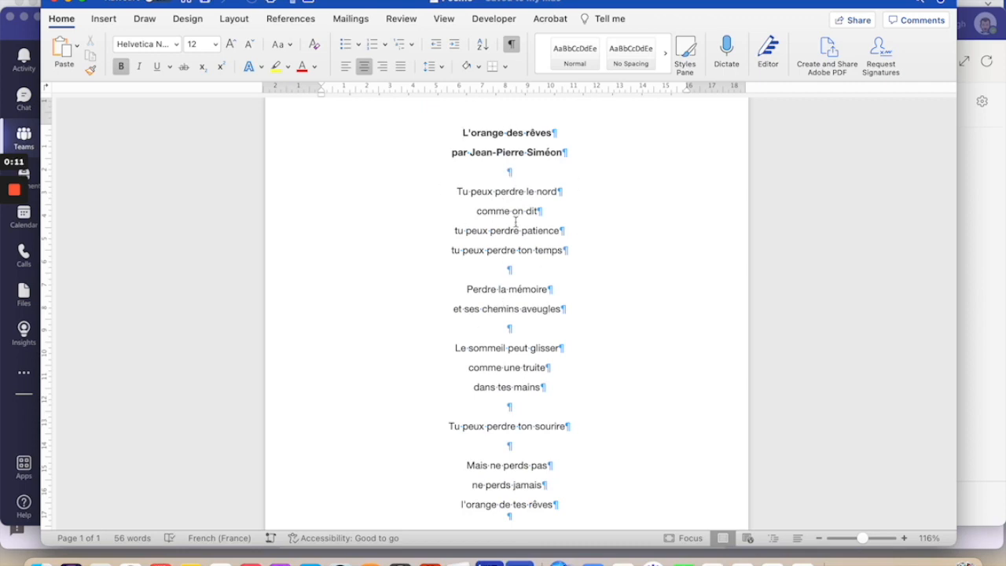
{"action": "scroll", "coordinate": [500, 338], "scroll_direction": "down", "scroll_amount": 2}
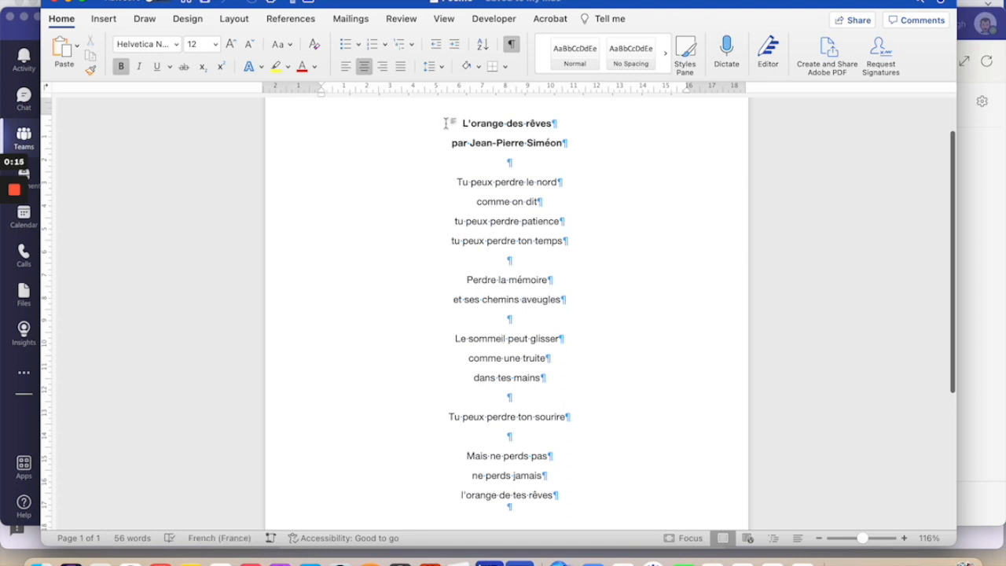
{"action": "left_click_drag", "start_coordinate": [462, 123], "coordinate": [556, 186]}
{"action": "key", "text": "super+a"}
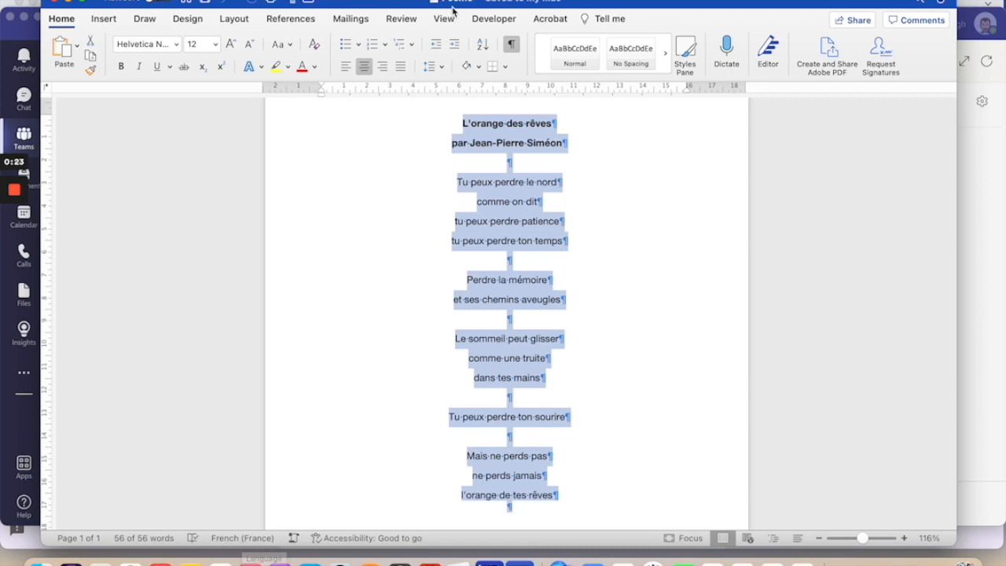
{"action": "left_click", "coordinate": [410, 21]}
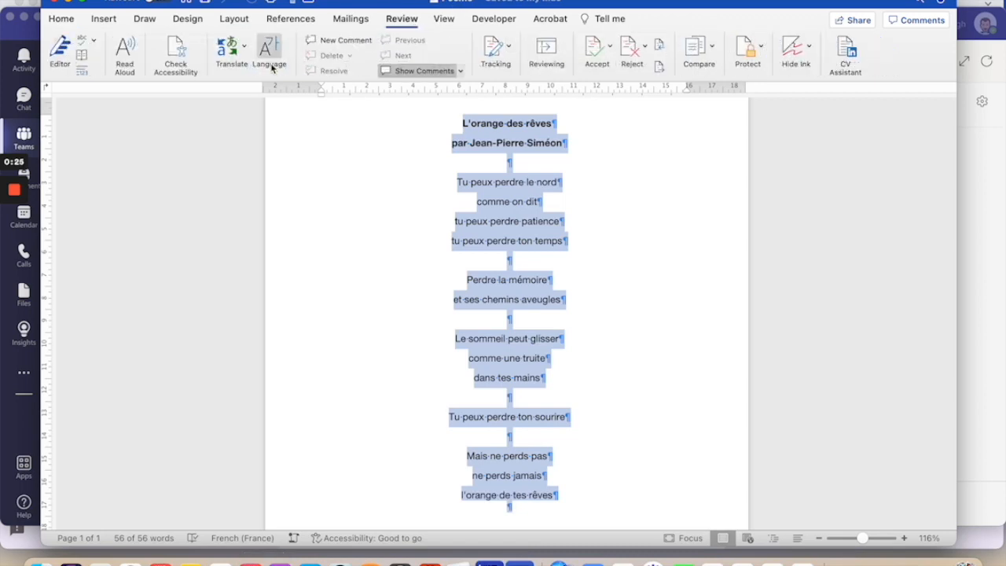
{"action": "left_click", "coordinate": [351, 166]}
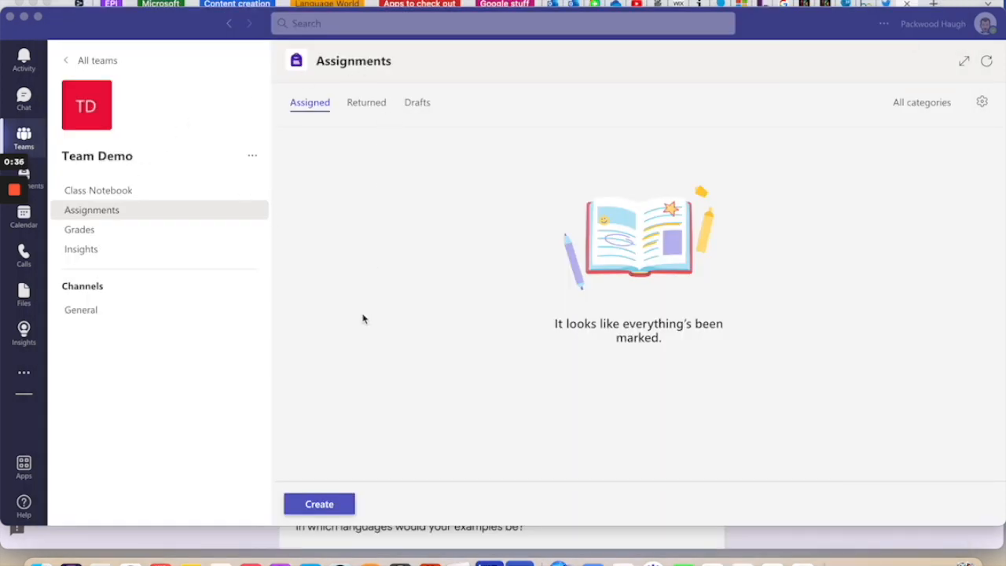
In Microsoft Teams, create an assignment titled Poem with the instruction "Read" and start attaching a Reading Progress activity.
{"action": "left_click", "coordinate": [326, 508]}
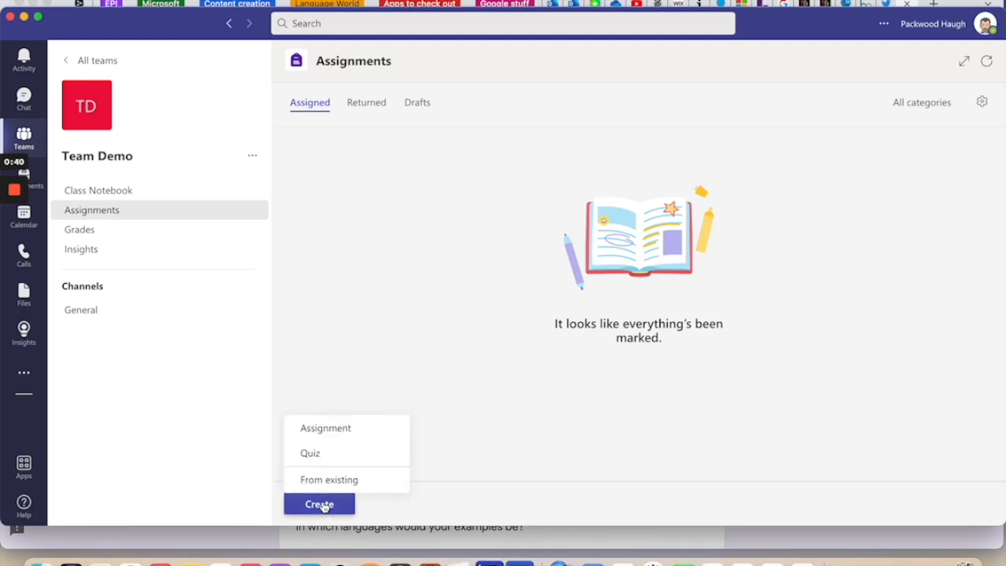
{"action": "left_click", "coordinate": [332, 427]}
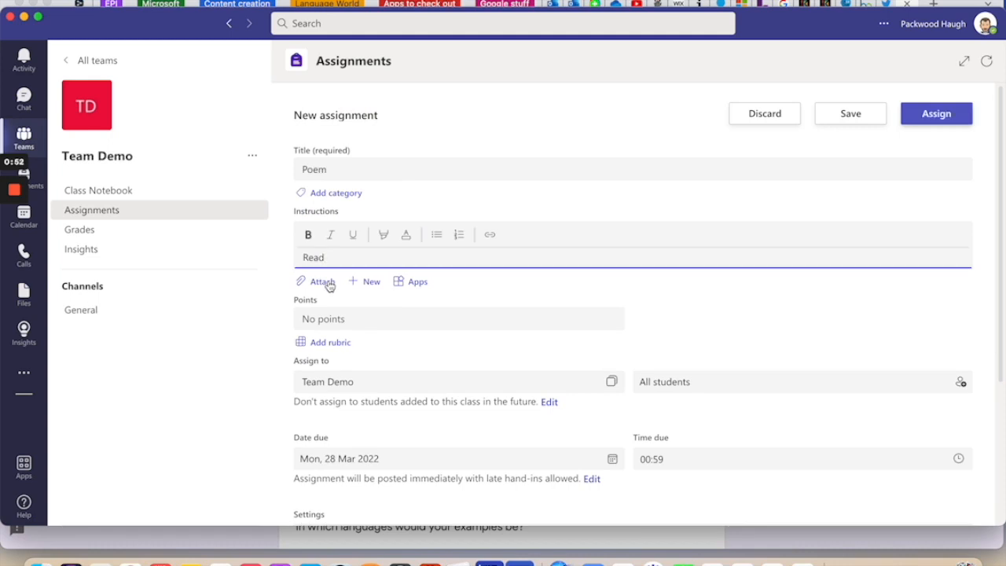
{"action": "left_click", "coordinate": [329, 284]}
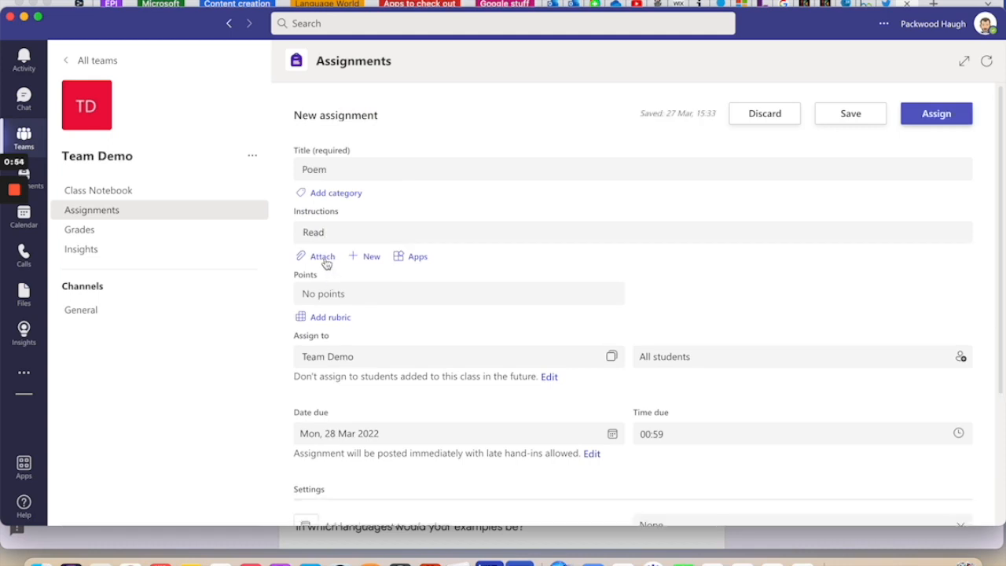
{"action": "left_click", "coordinate": [321, 257]}
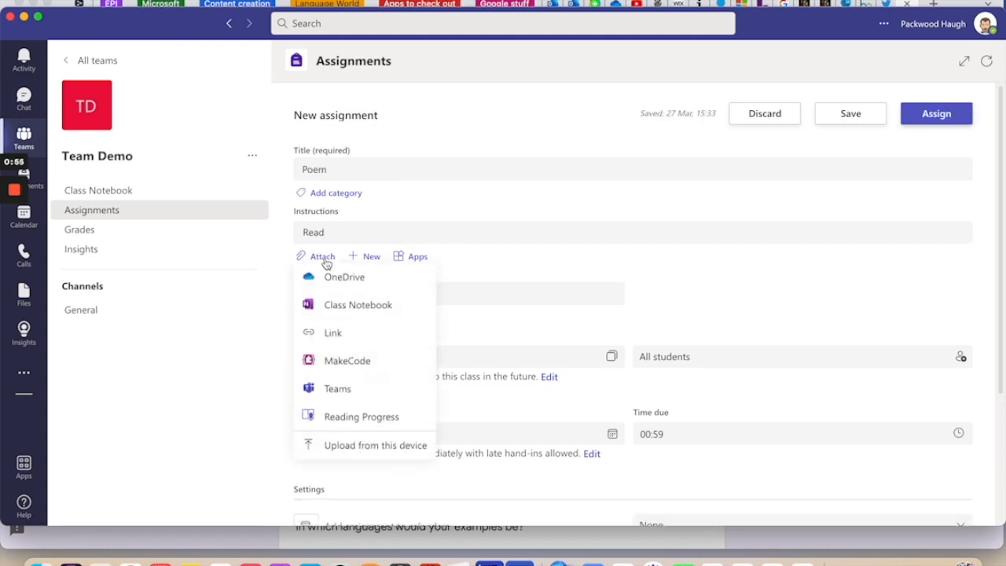
{"action": "left_click", "coordinate": [364, 418]}
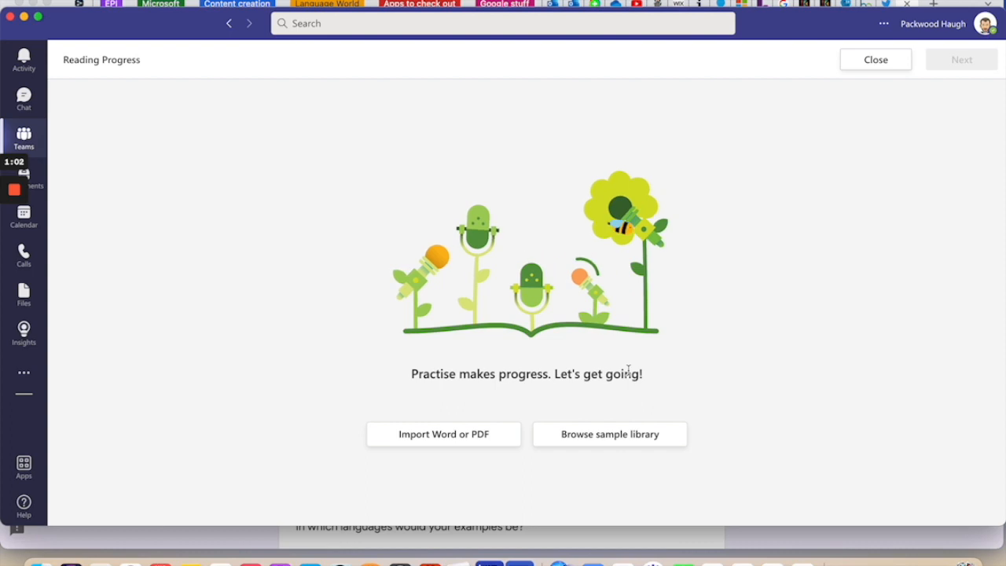
Import the Poeme document from this device as the reading passage and look through the imported text.
{"action": "left_click", "coordinate": [446, 431]}
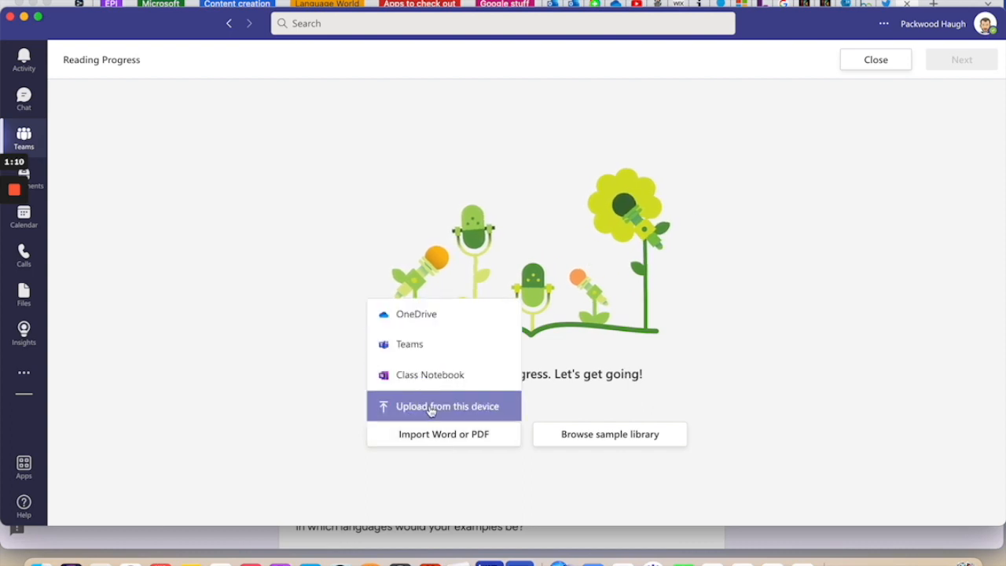
{"action": "left_click", "coordinate": [431, 412]}
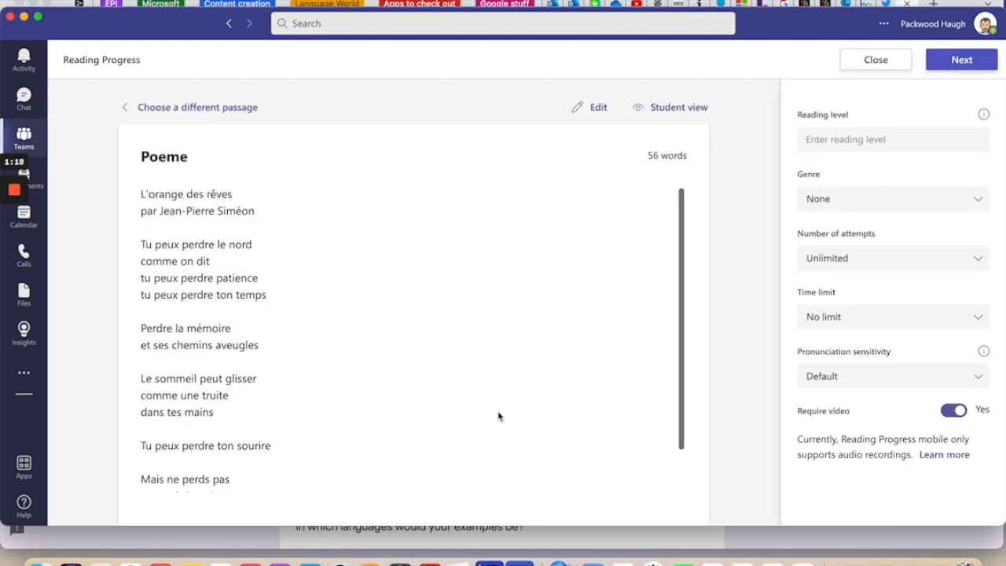
{"action": "scroll", "coordinate": [217, 319], "scroll_direction": "down", "scroll_amount": 2}
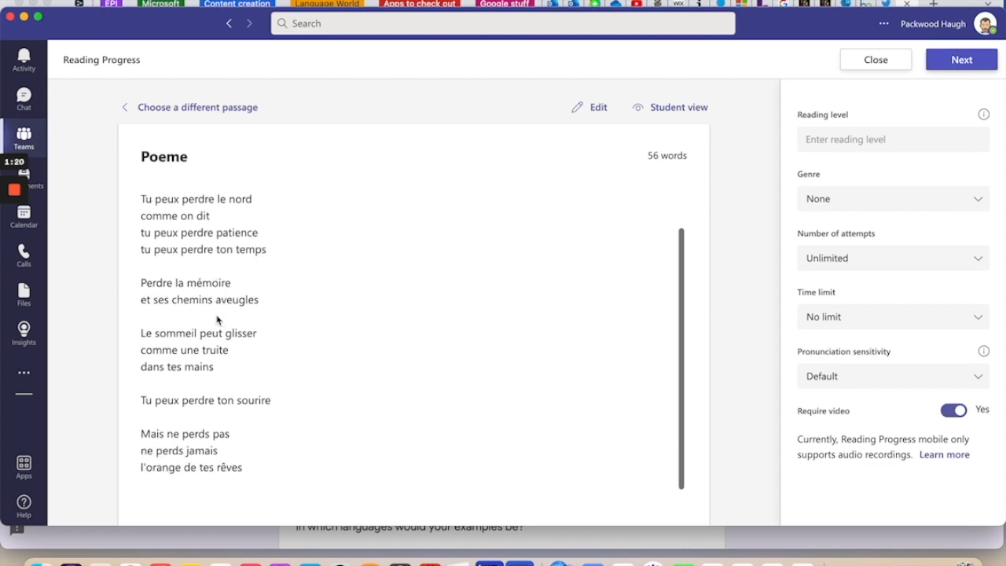
{"action": "scroll", "coordinate": [217, 320], "scroll_direction": "up", "scroll_amount": 2}
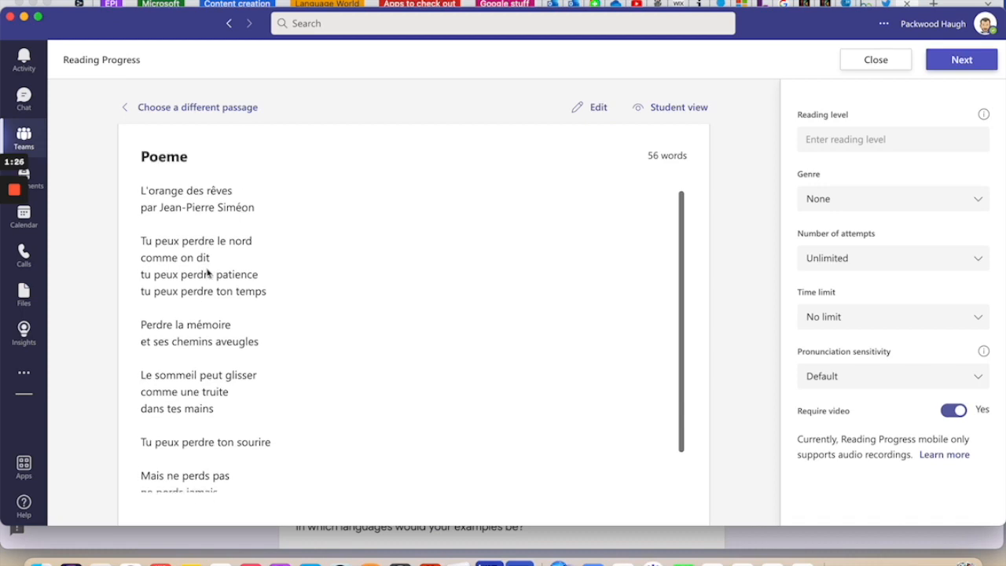
{"action": "scroll", "coordinate": [208, 271], "scroll_direction": "down", "scroll_amount": 2}
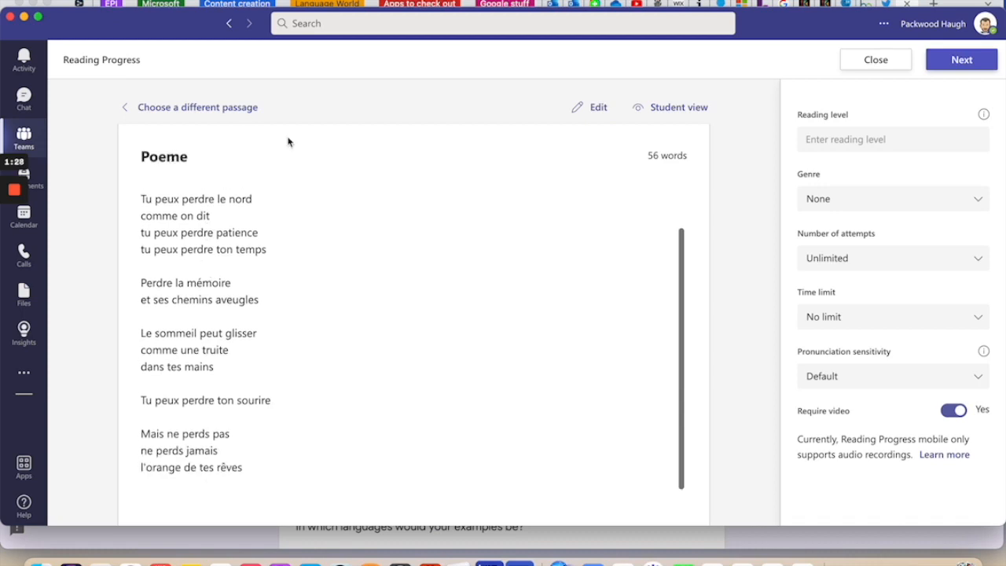
Correct the passage title to "Poème" and save the edit.
{"action": "left_click", "coordinate": [591, 106]}
{"action": "left_click", "coordinate": [166, 189]}
{"action": "key", "text": "BackSpace"}
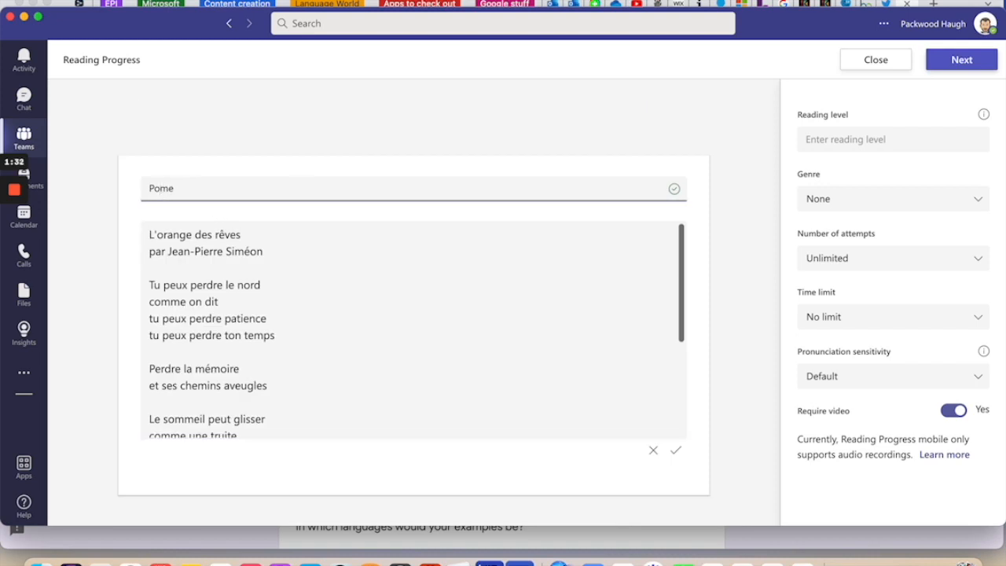
{"action": "type", "text": "è"}
{"action": "left_click", "coordinate": [676, 452]}
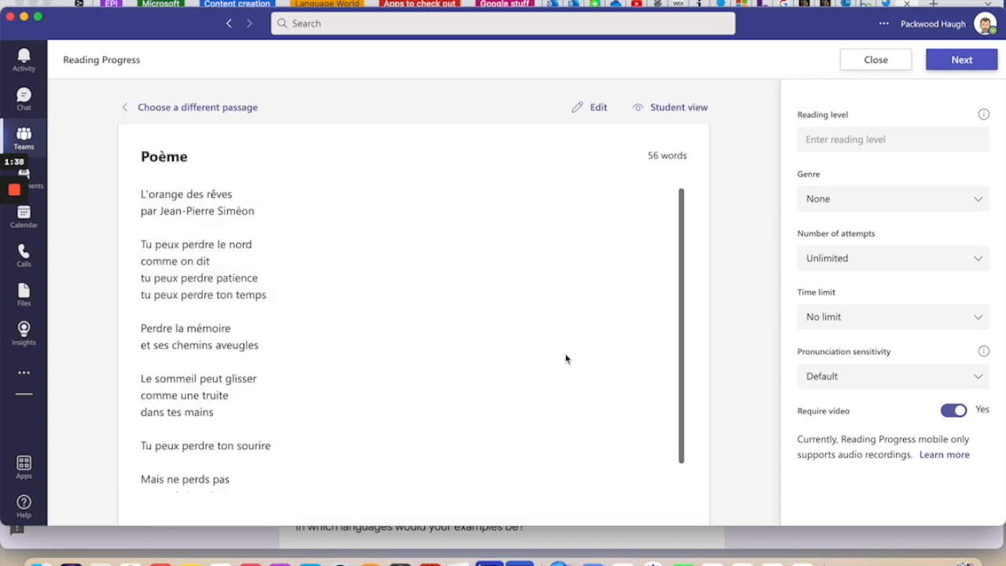
Set the reading passage's genre to Fiction.
{"action": "scroll", "coordinate": [565, 359], "scroll_direction": "down", "scroll_amount": 2}
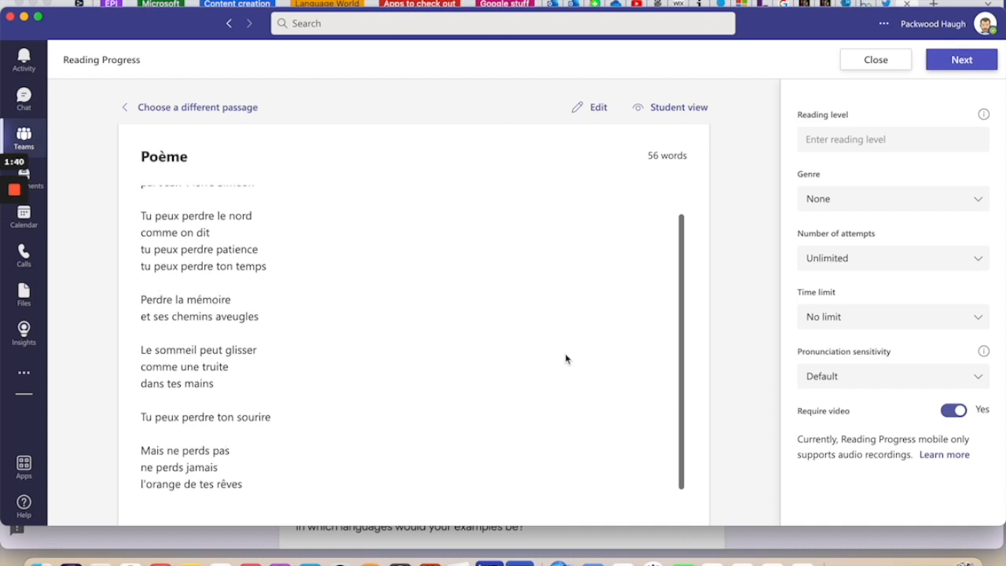
{"action": "left_click", "coordinate": [900, 205]}
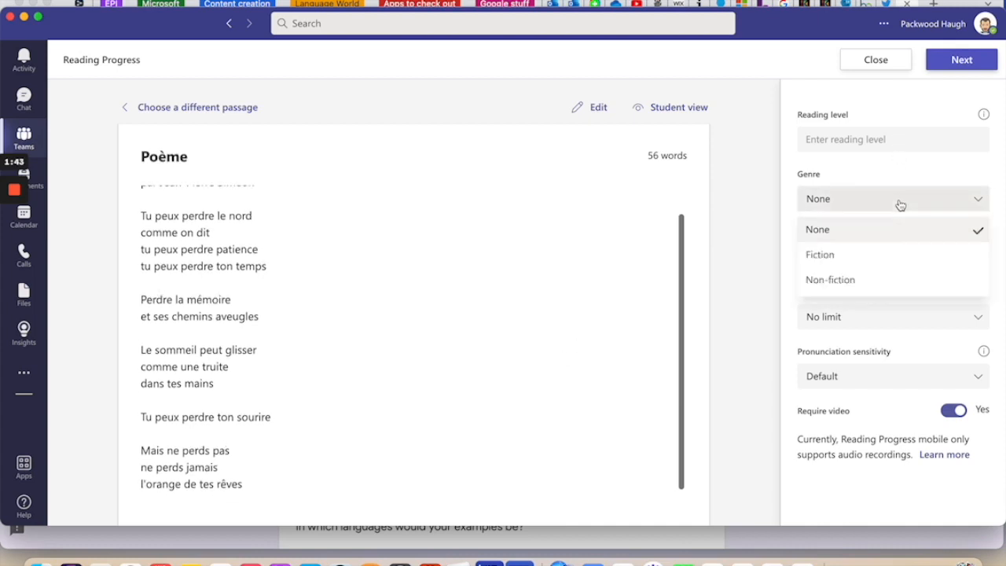
{"action": "left_click", "coordinate": [871, 264]}
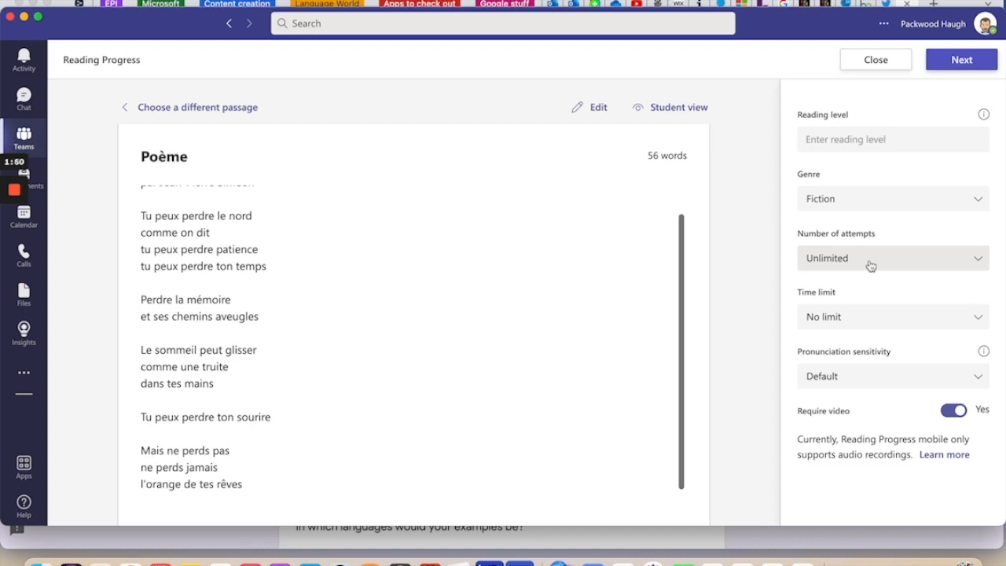
{"action": "scroll", "coordinate": [550, 352], "scroll_direction": "up", "scroll_amount": 2}
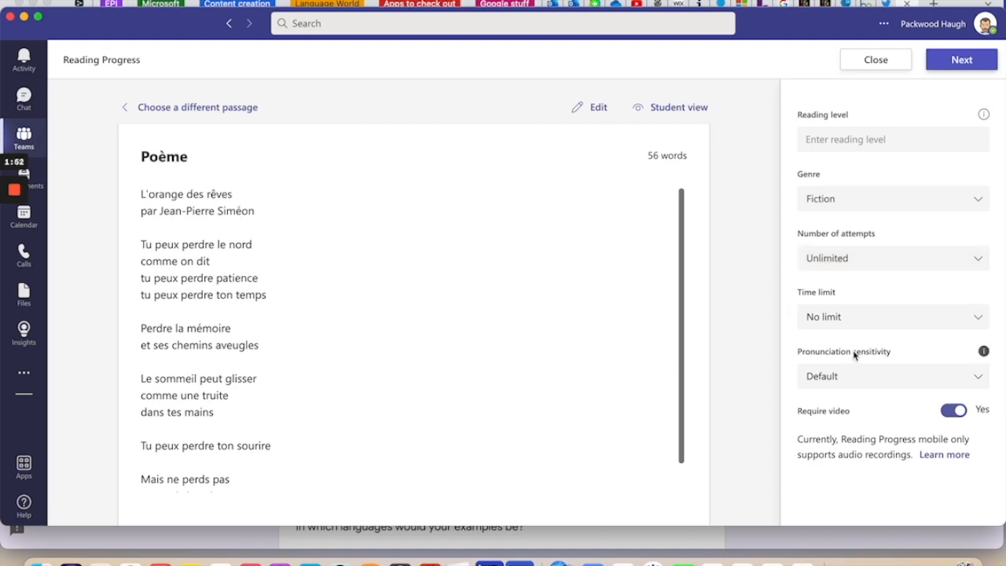
Examine the time limit and pronunciation sensitivity options offered for the passage.
{"action": "left_click", "coordinate": [864, 317]}
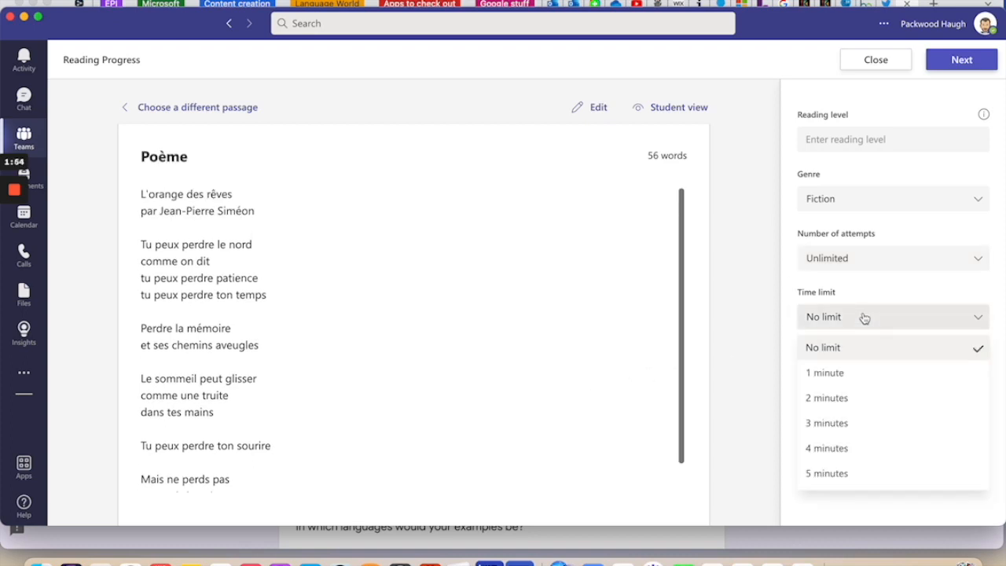
{"action": "left_click", "coordinate": [863, 318]}
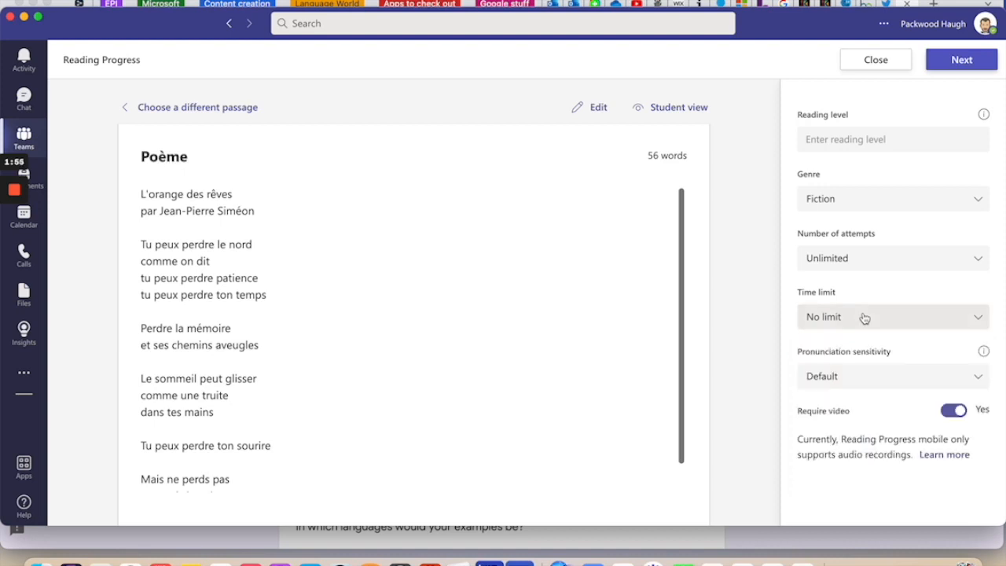
{"action": "left_click", "coordinate": [870, 378]}
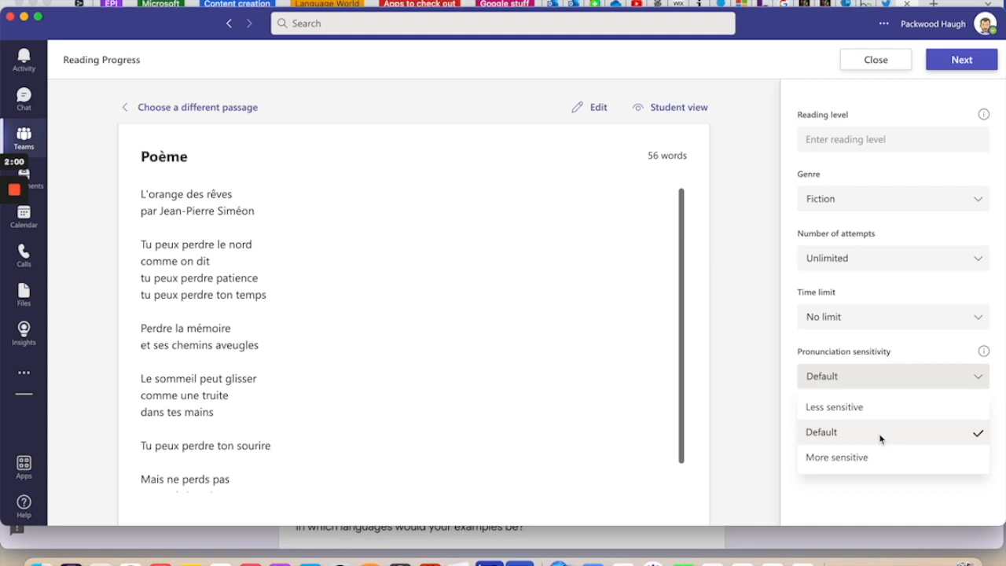
{"action": "left_click", "coordinate": [883, 383]}
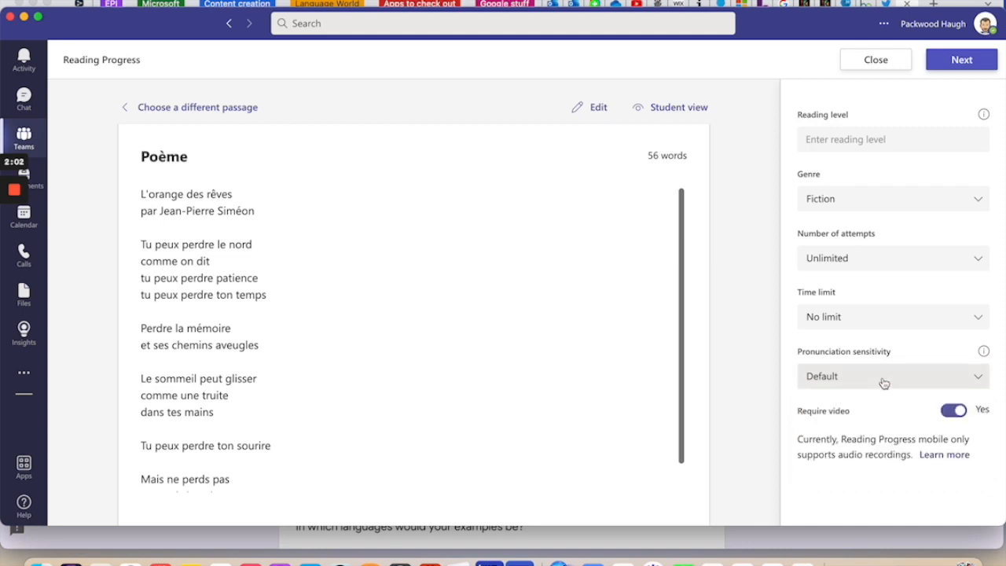
Turn off the video requirement and add the configured passage to the assignment.
{"action": "left_click", "coordinate": [949, 414]}
{"action": "left_click", "coordinate": [971, 68]}
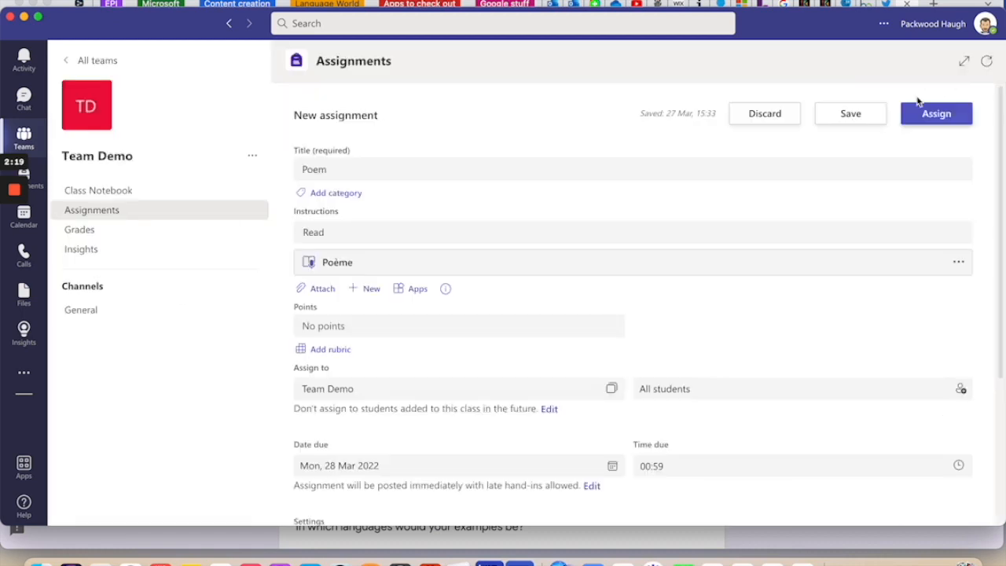
Review the assignment's recipients, due date and notification settings, and assign it to all students in Team Demo.
{"action": "scroll", "coordinate": [806, 205], "scroll_direction": "down", "scroll_amount": 4}
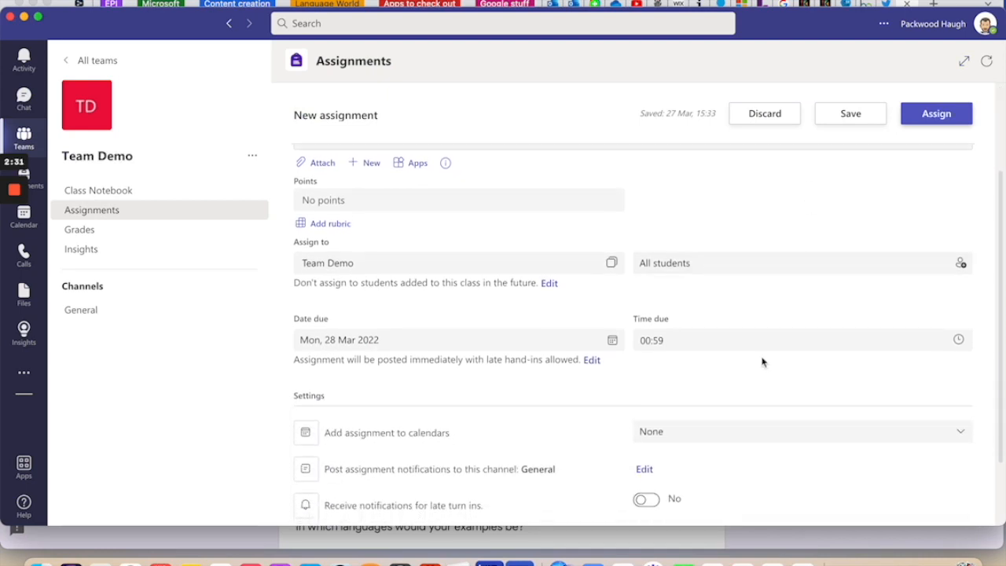
{"action": "scroll", "coordinate": [761, 362], "scroll_direction": "down", "scroll_amount": 2}
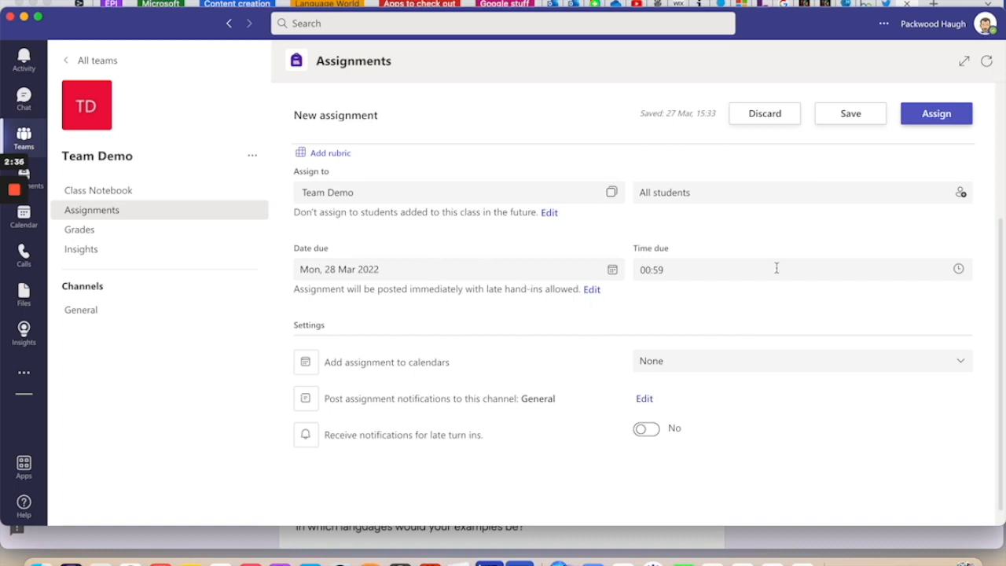
{"action": "scroll", "coordinate": [776, 329], "scroll_direction": "down", "scroll_amount": 1}
{"action": "scroll", "coordinate": [776, 329], "scroll_direction": "up", "scroll_amount": 4}
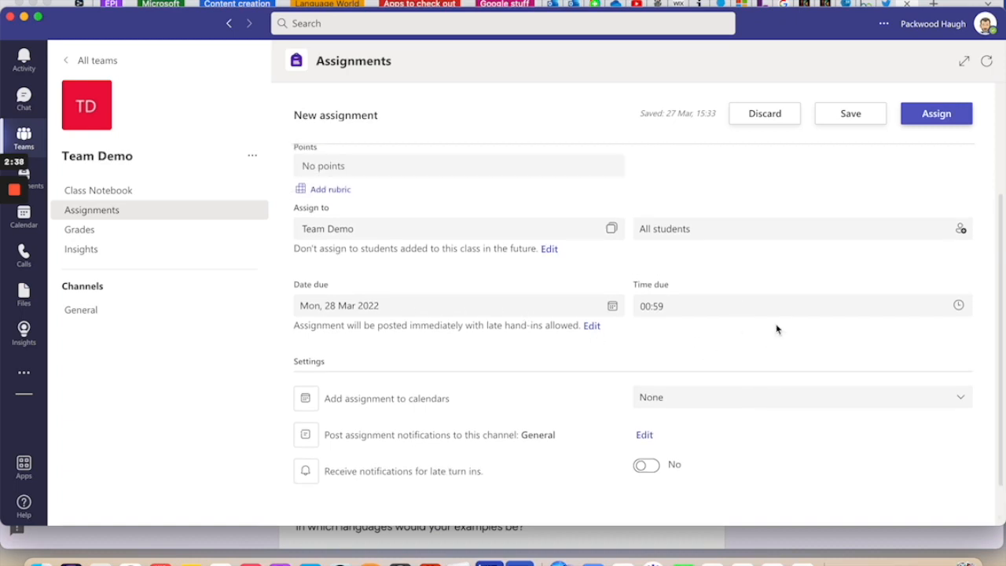
{"action": "scroll", "coordinate": [775, 325], "scroll_direction": "down", "scroll_amount": 2}
{"action": "scroll", "coordinate": [775, 324], "scroll_direction": "up", "scroll_amount": 5}
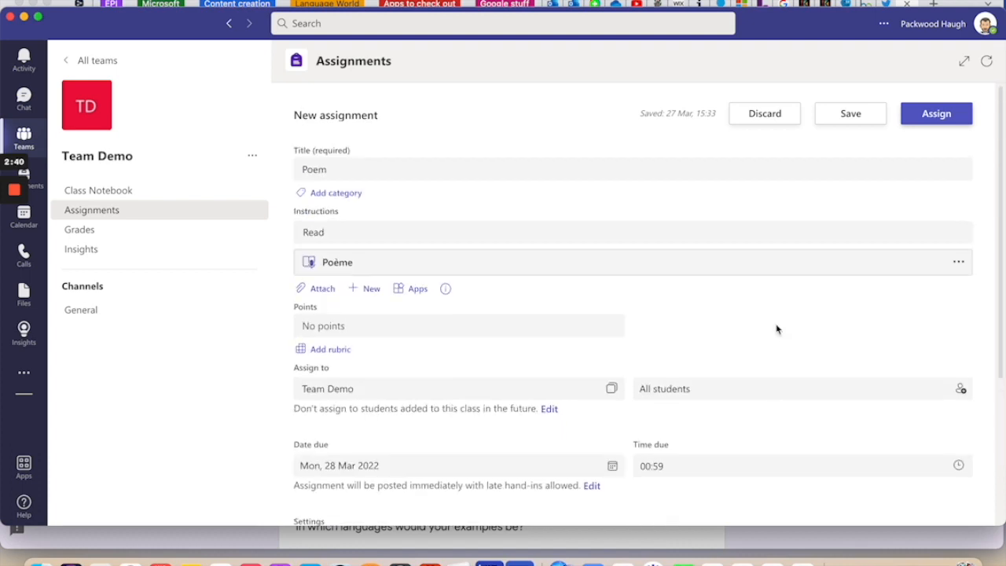
{"action": "left_click", "coordinate": [937, 118]}
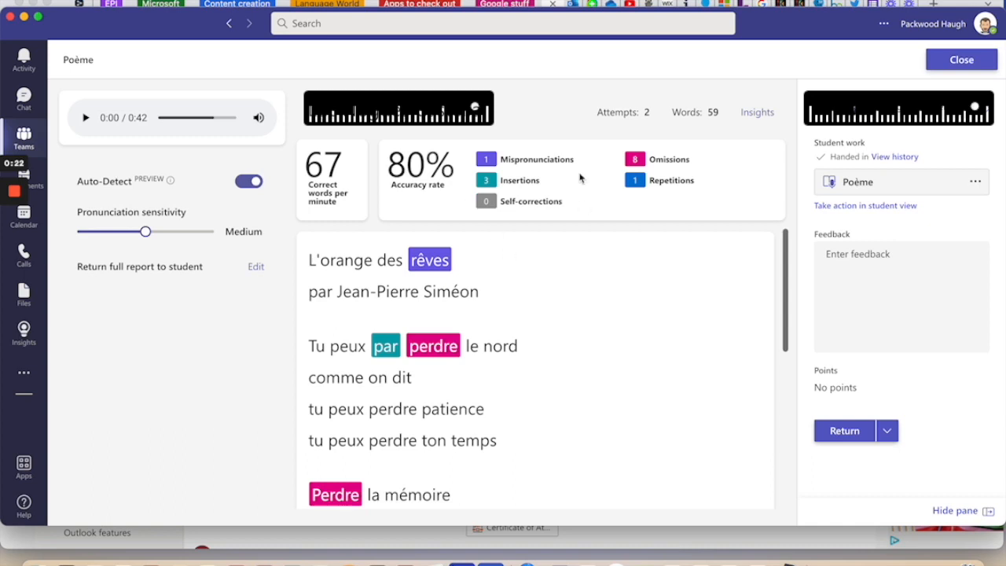
Examine the highlighted reading errors in the student's handed-in Poème attempt.
{"action": "scroll", "coordinate": [595, 317], "scroll_direction": "down", "scroll_amount": 2}
{"action": "scroll", "coordinate": [566, 306], "scroll_direction": "up", "scroll_amount": 1}
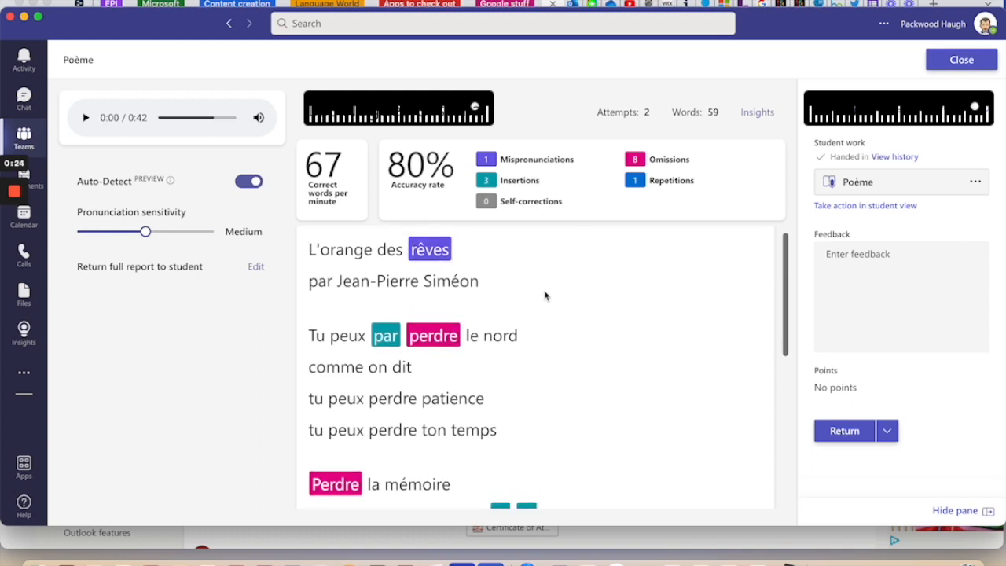
{"action": "scroll", "coordinate": [609, 334], "scroll_direction": "down", "scroll_amount": 1}
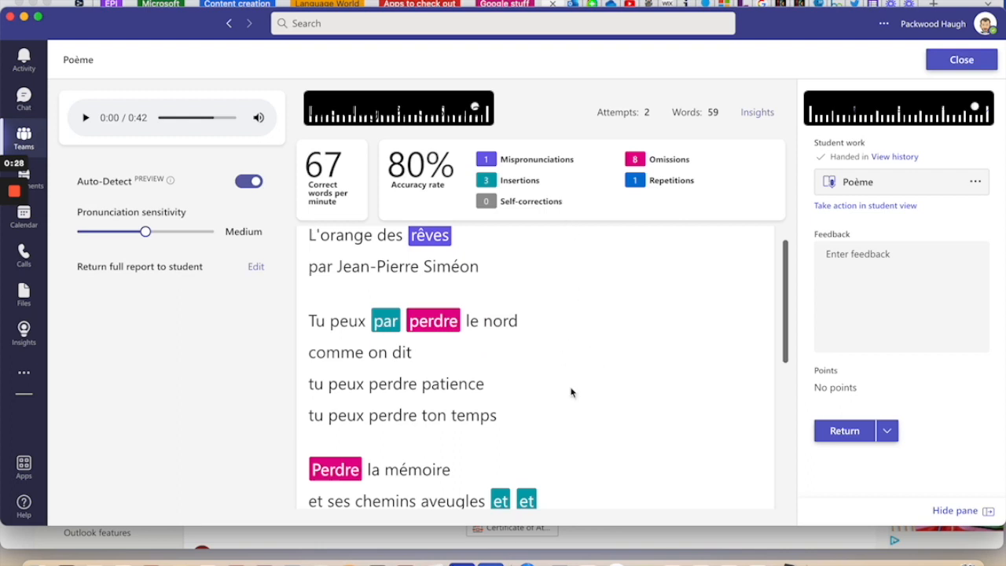
{"action": "scroll", "coordinate": [570, 391], "scroll_direction": "down", "scroll_amount": 2}
{"action": "scroll", "coordinate": [572, 444], "scroll_direction": "up", "scroll_amount": 2}
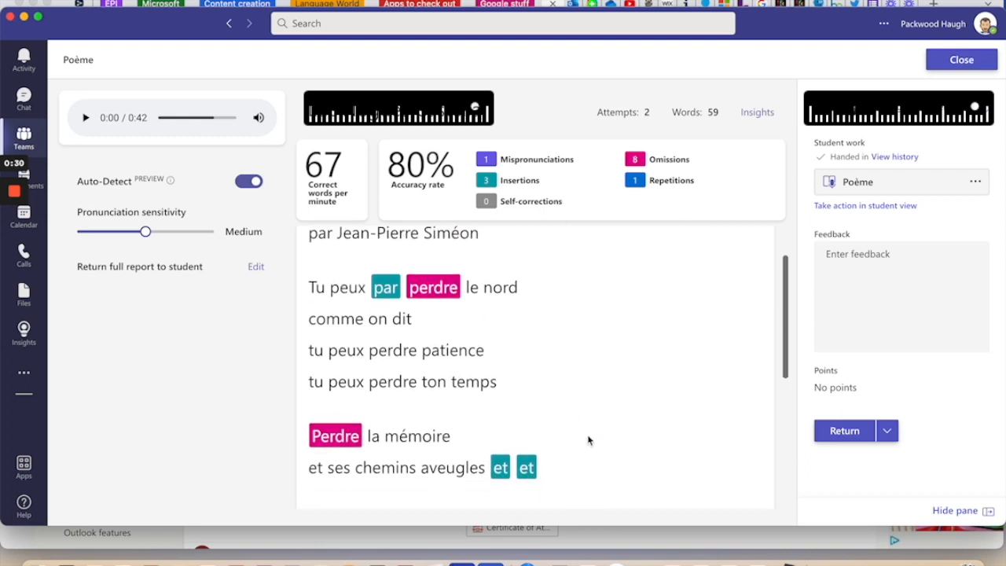
{"action": "scroll", "coordinate": [588, 440], "scroll_direction": "down", "scroll_amount": 2}
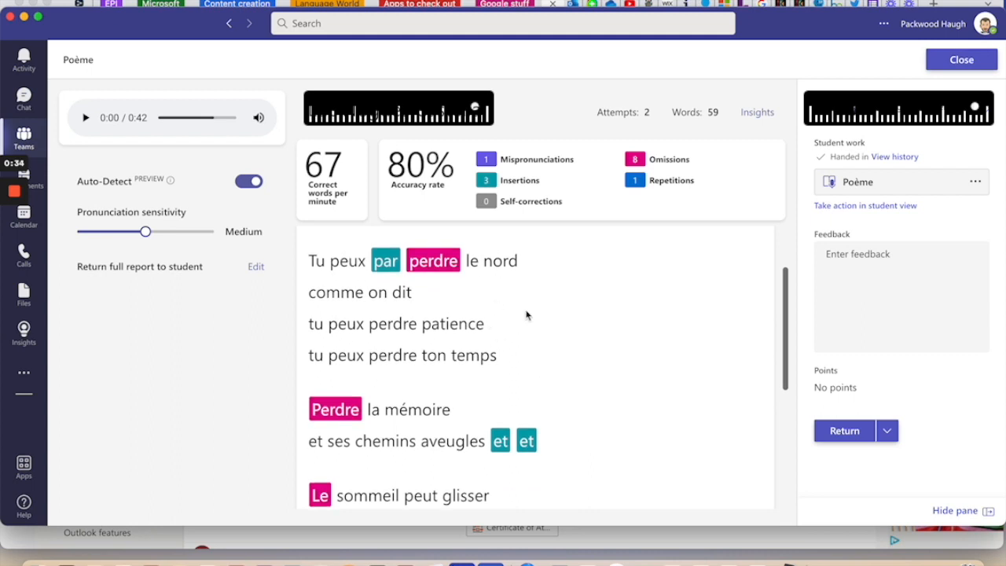
Remove the repeated word "sourire" from the student's Poème reading results.
{"action": "scroll", "coordinate": [597, 342], "scroll_direction": "down", "scroll_amount": 8}
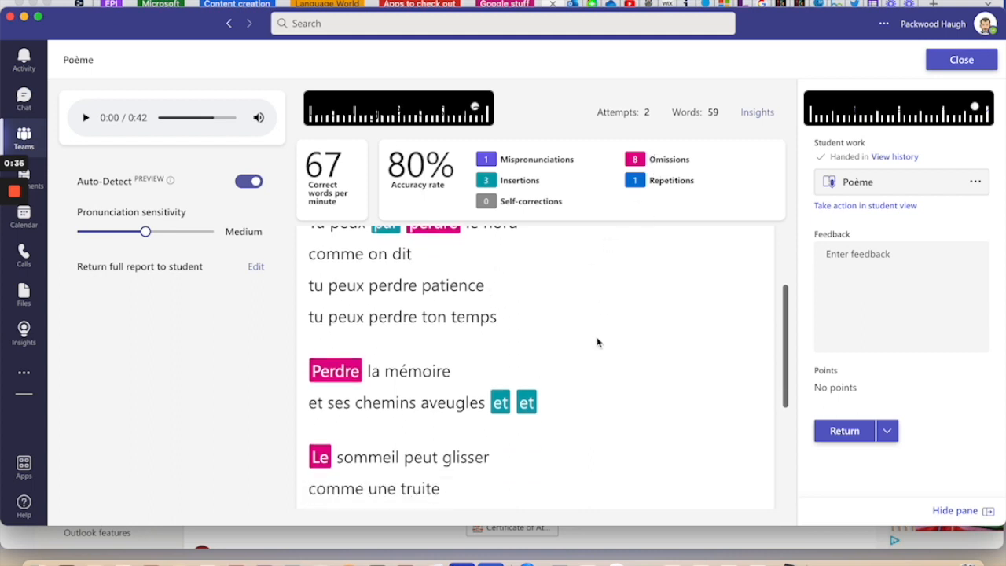
{"action": "scroll", "coordinate": [597, 342], "scroll_direction": "up", "scroll_amount": 5}
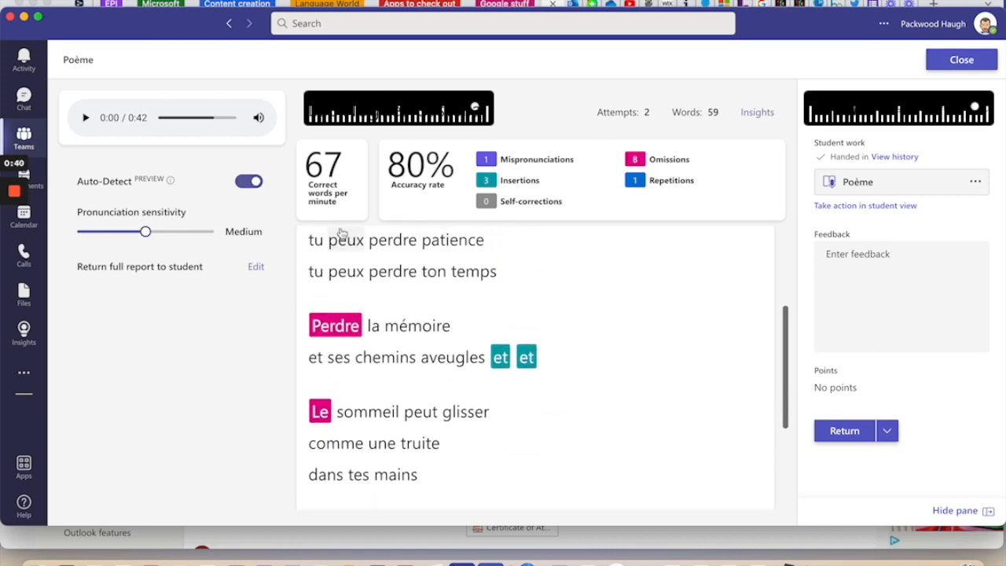
{"action": "scroll", "coordinate": [634, 343], "scroll_direction": "up", "scroll_amount": 4}
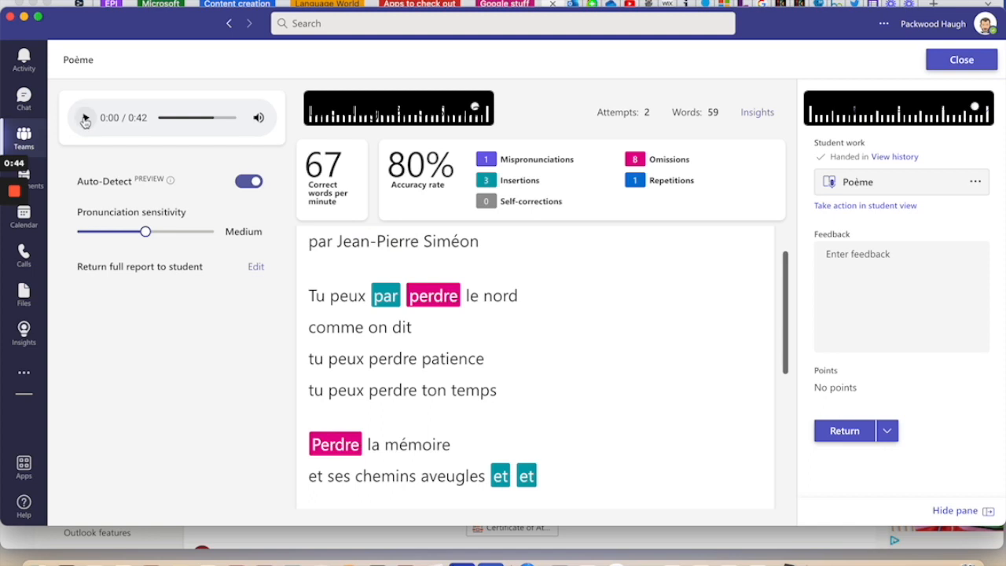
{"action": "scroll", "coordinate": [612, 344], "scroll_direction": "down", "scroll_amount": 1}
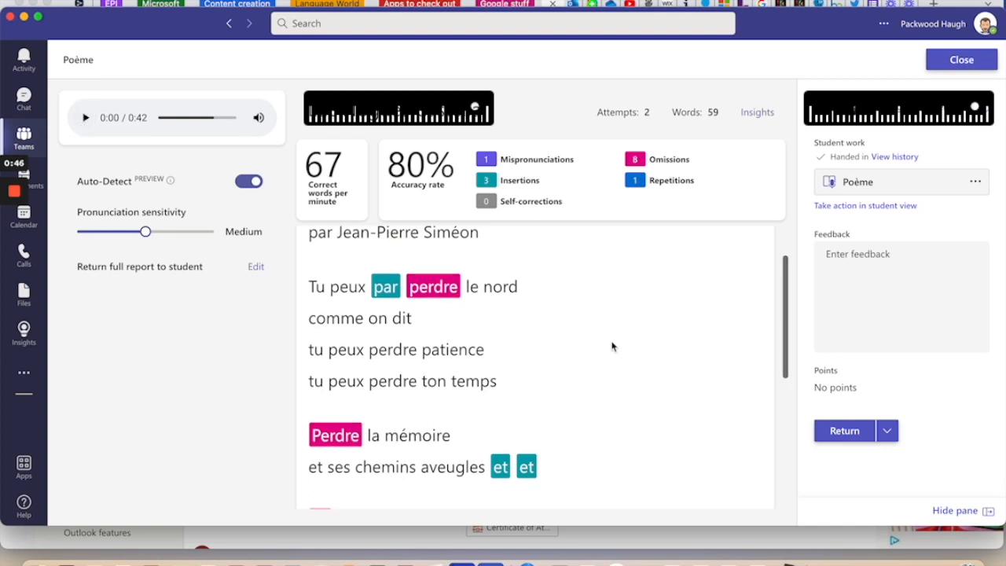
{"action": "scroll", "coordinate": [612, 345], "scroll_direction": "down", "scroll_amount": 6}
{"action": "scroll", "coordinate": [612, 345], "scroll_direction": "down", "scroll_amount": 2}
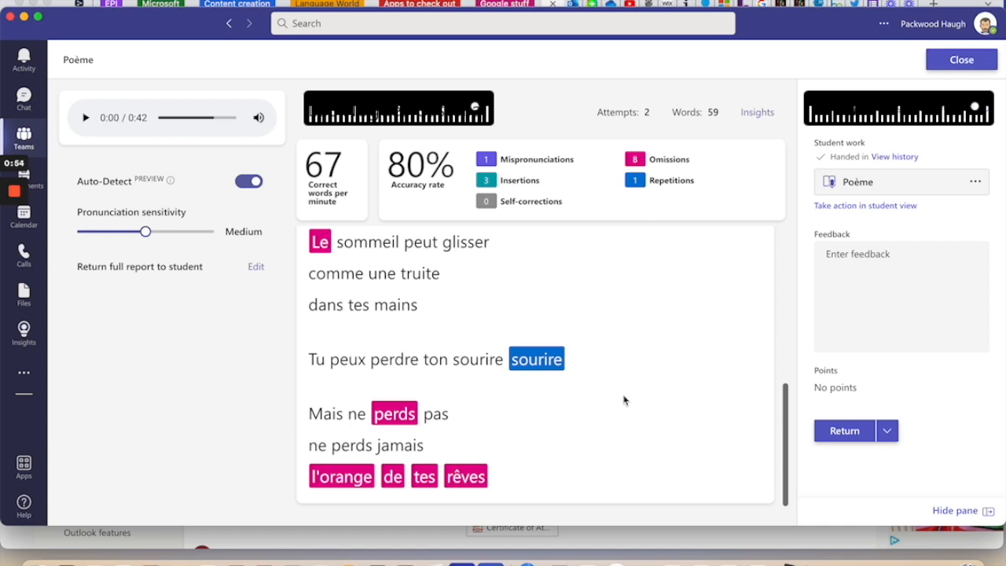
{"action": "left_click", "coordinate": [551, 366]}
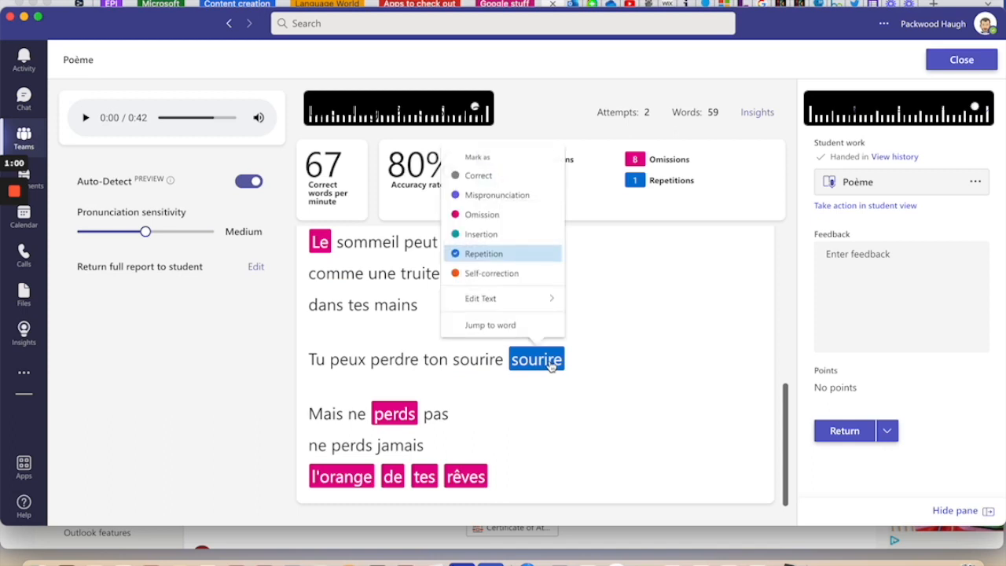
{"action": "left_click", "coordinate": [497, 304]}
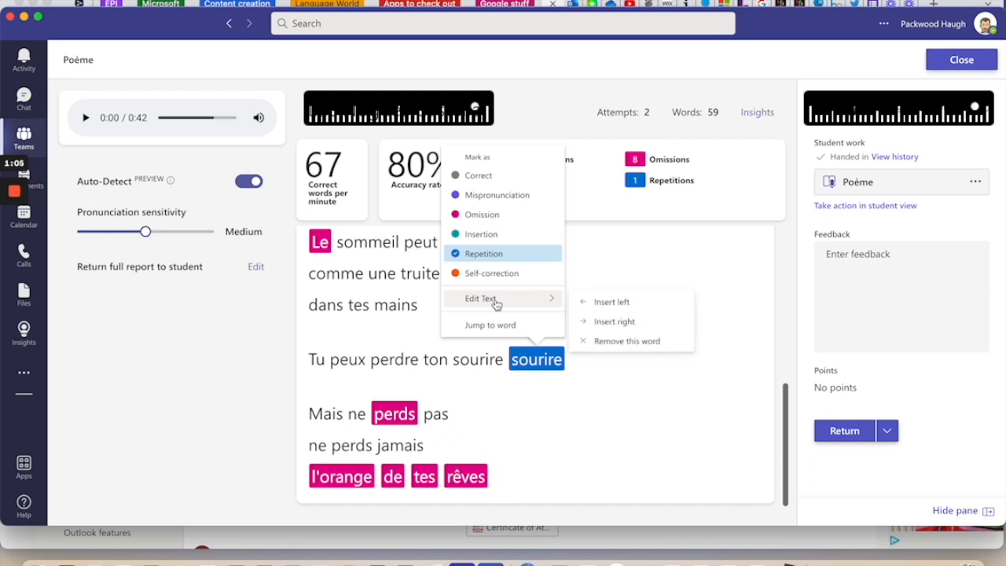
{"action": "left_click", "coordinate": [609, 342]}
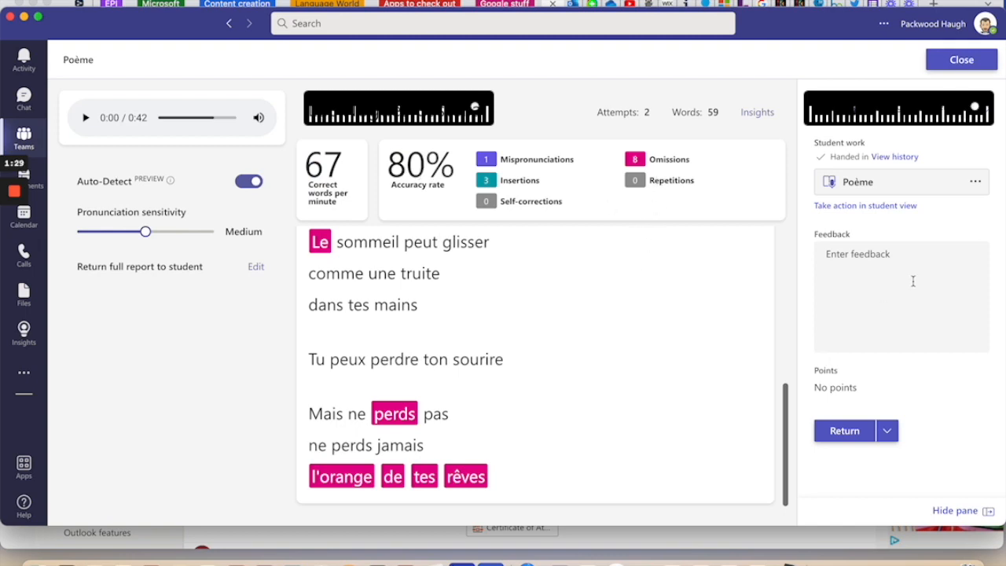
Enter the feedback "Good effort!" and "Maybe do it again and do not forget some words...", and return the student's work for revision.
{"action": "left_click", "coordinate": [900, 253]}
{"action": "type", "text": "Good effort!"}
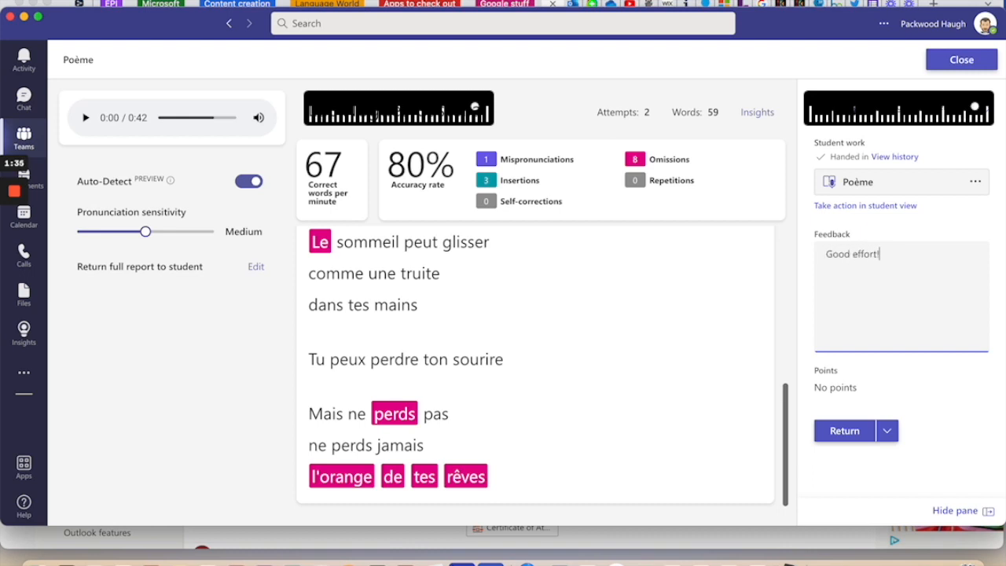
{"action": "left_click", "coordinate": [888, 433]}
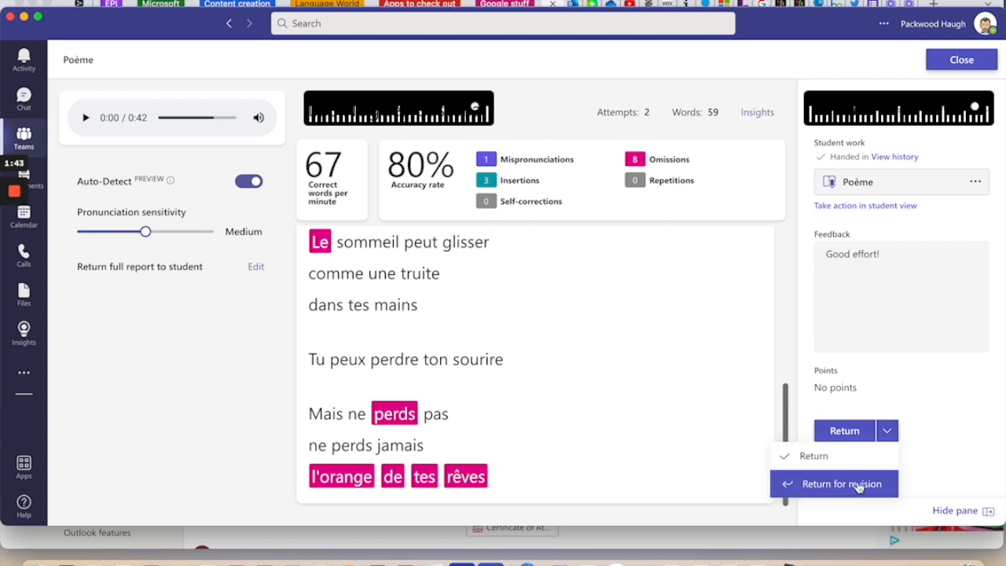
{"action": "left_click", "coordinate": [916, 256]}
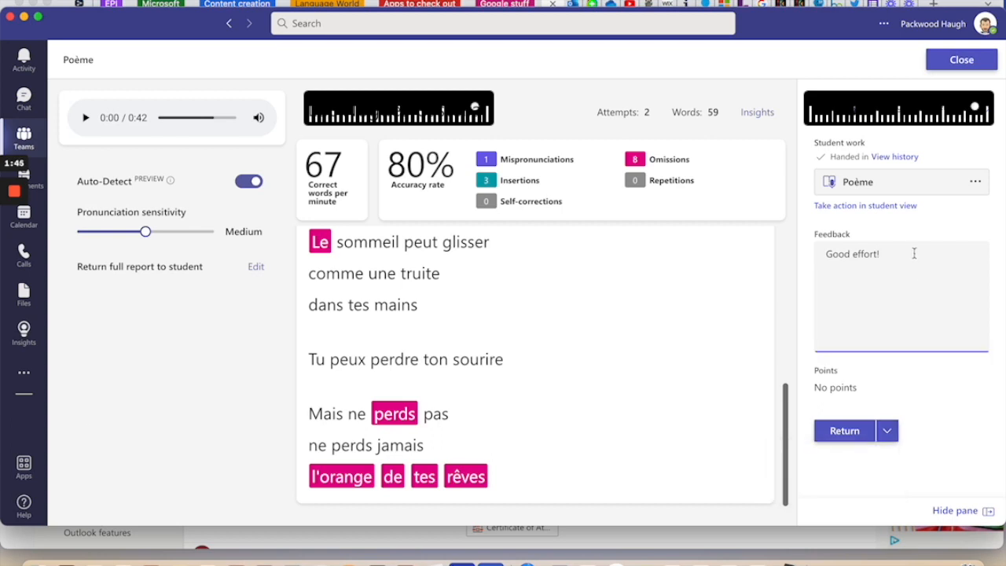
{"action": "type", "text": "Maybe do it again and do not forget some words..."}
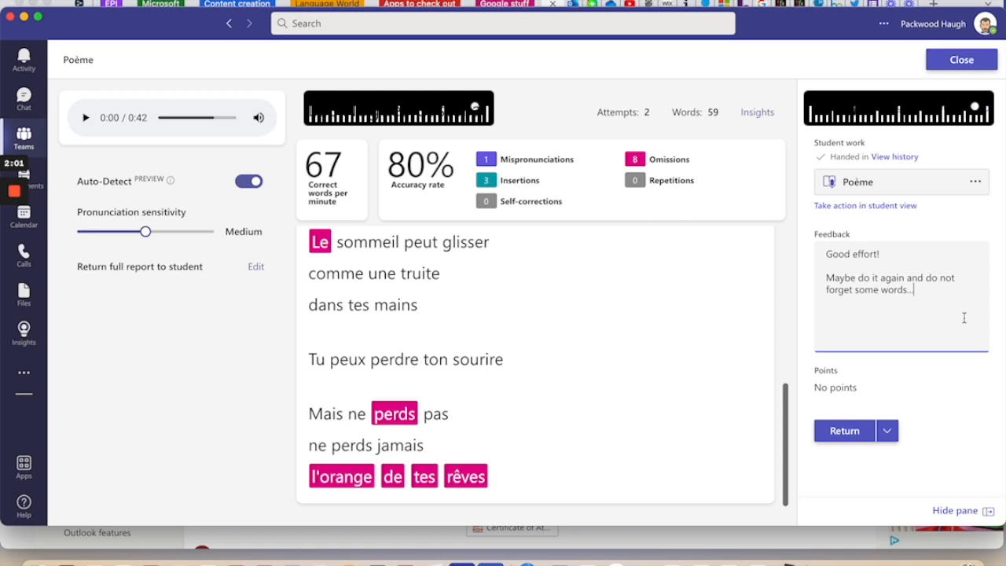
{"action": "left_click", "coordinate": [888, 431]}
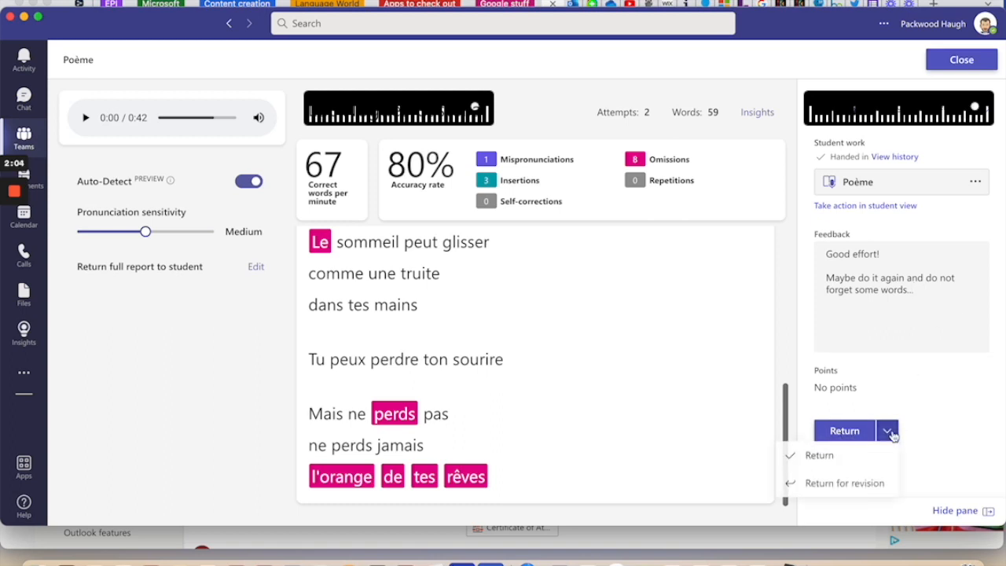
{"action": "left_click", "coordinate": [854, 485]}
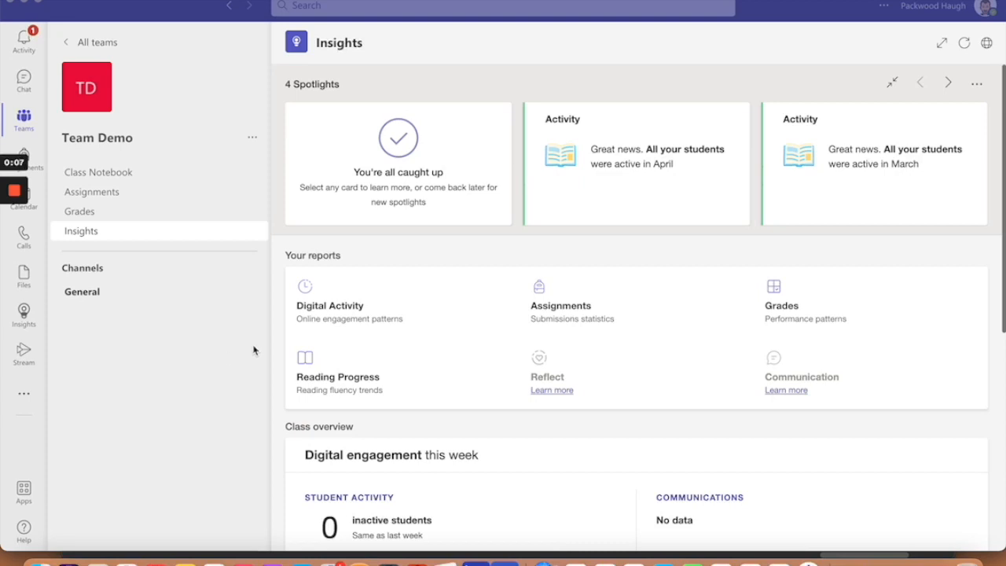
Open the Reading Progress report from the Insights overview of Team Demo.
{"action": "scroll", "coordinate": [430, 308], "scroll_direction": "down", "scroll_amount": 2}
{"action": "scroll", "coordinate": [430, 308], "scroll_direction": "down", "scroll_amount": 3}
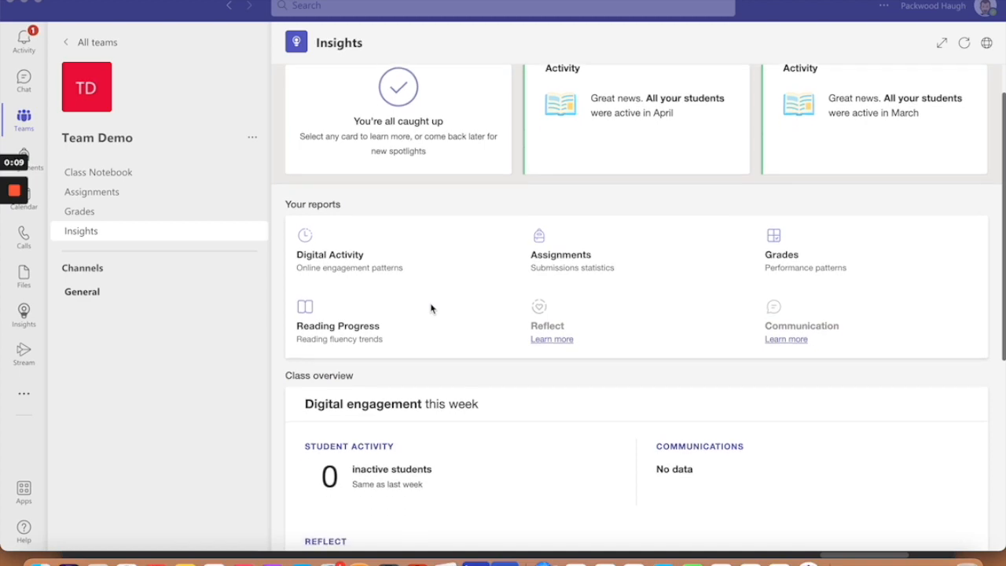
{"action": "scroll", "coordinate": [430, 308], "scroll_direction": "down", "scroll_amount": 2}
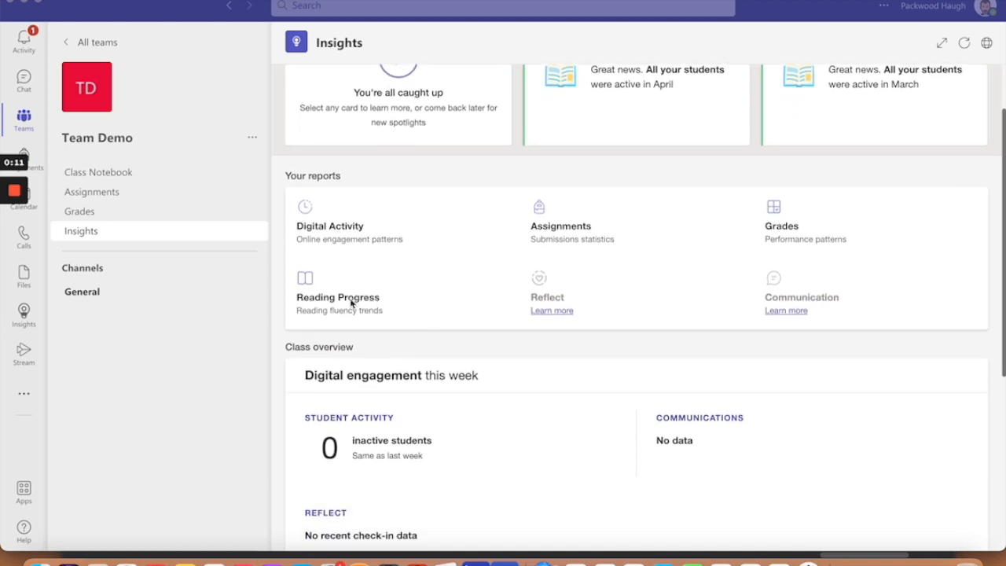
{"action": "left_click", "coordinate": [308, 278]}
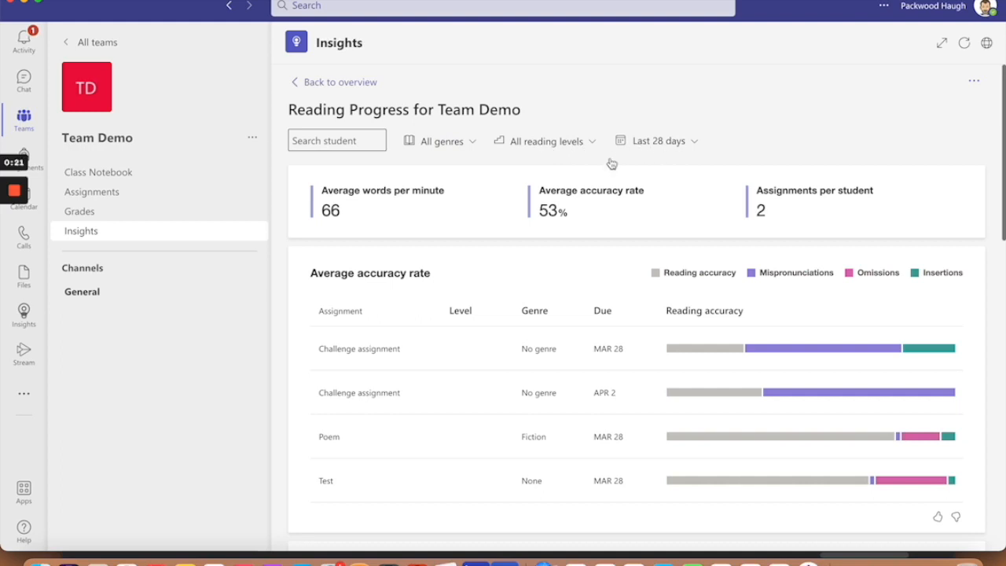
Examine the class averages, the accuracy rate per assignment, the words per minute and the challenging words in the Reading Progress report.
{"action": "scroll", "coordinate": [481, 227], "scroll_direction": "down", "scroll_amount": 1}
{"action": "scroll", "coordinate": [480, 226], "scroll_direction": "up", "scroll_amount": 1}
{"action": "scroll", "coordinate": [478, 224], "scroll_direction": "down", "scroll_amount": 1}
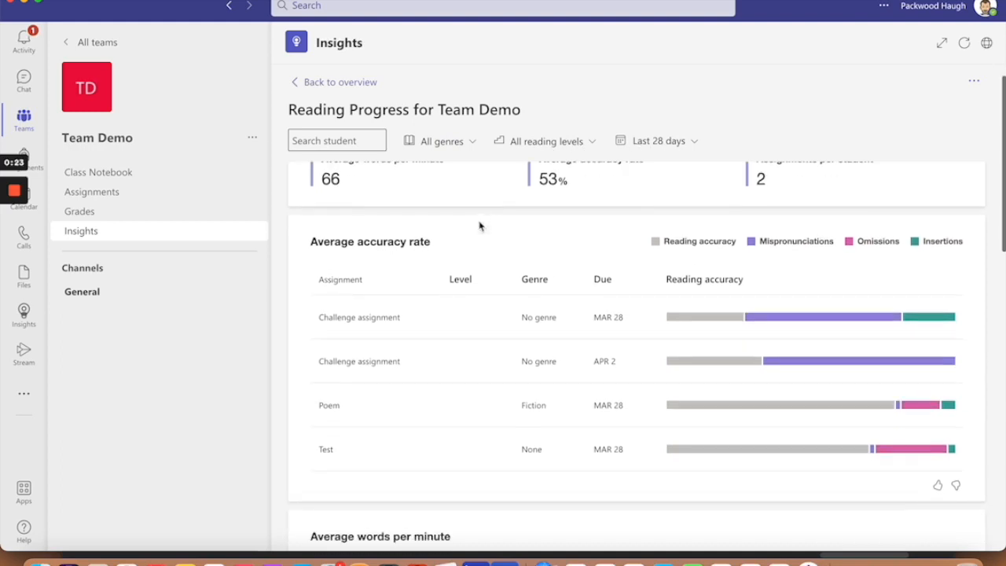
{"action": "scroll", "coordinate": [479, 225], "scroll_direction": "up", "scroll_amount": 1}
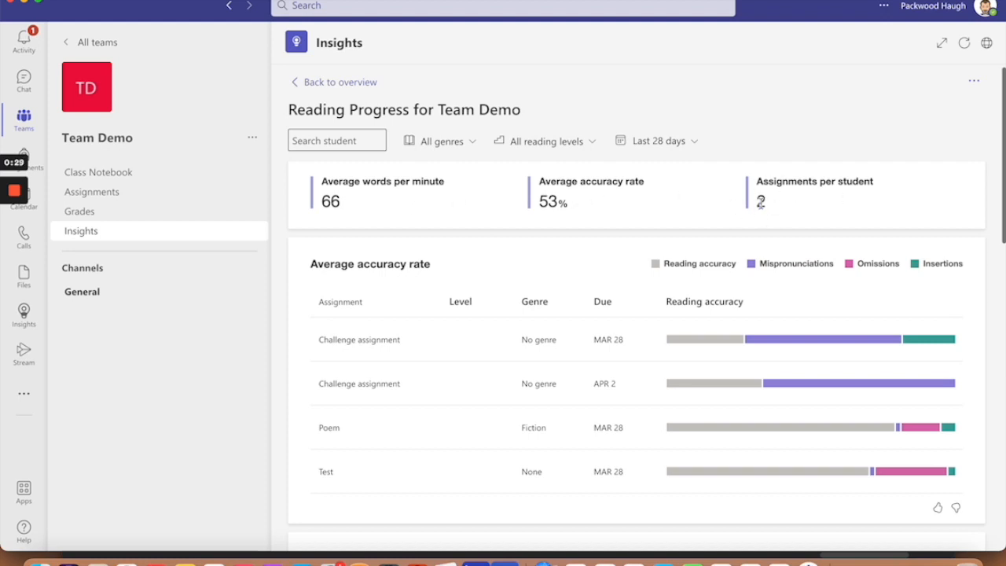
{"action": "scroll", "coordinate": [545, 335], "scroll_direction": "down", "scroll_amount": 1}
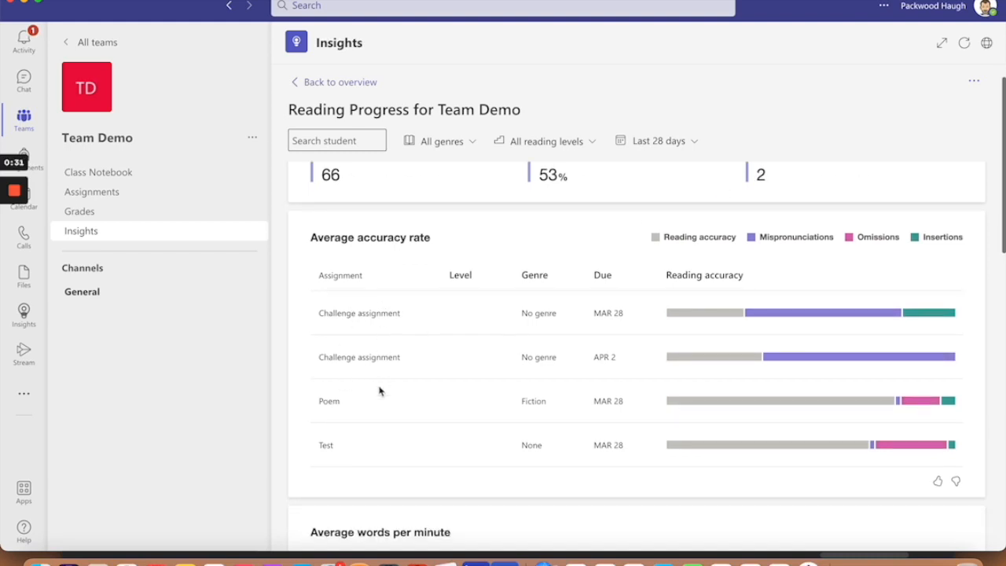
{"action": "scroll", "coordinate": [422, 432], "scroll_direction": "down", "scroll_amount": 1}
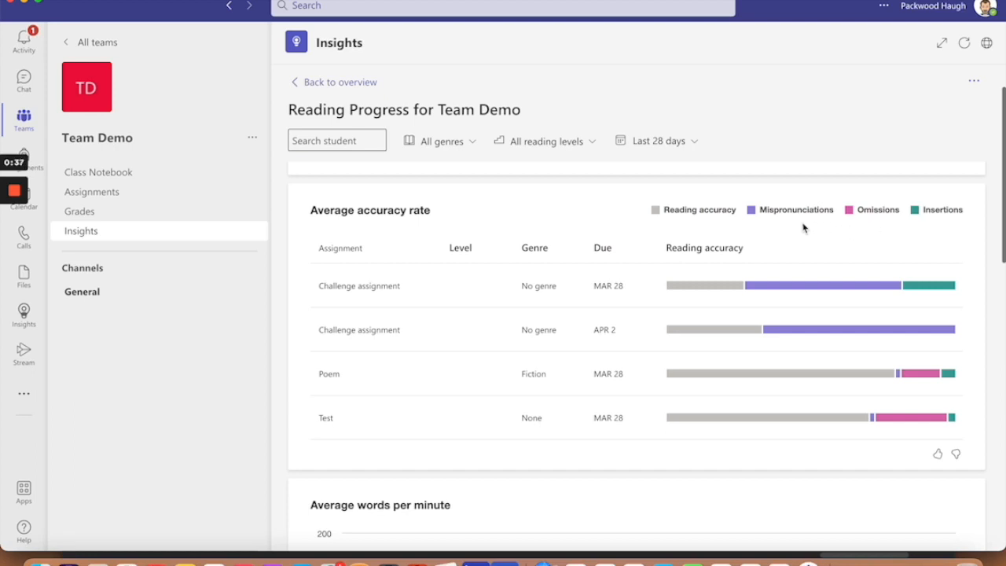
{"action": "scroll", "coordinate": [618, 297], "scroll_direction": "down", "scroll_amount": 5}
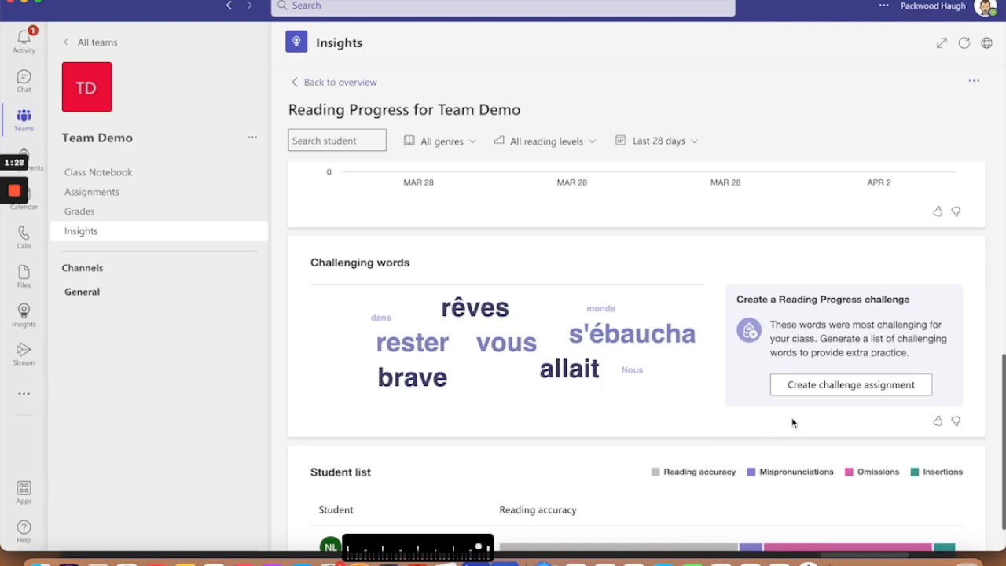
Create a challenge assignment from the class's challenging words and review its title, points, recipients, due date and notification settings.
{"action": "left_click", "coordinate": [817, 386]}
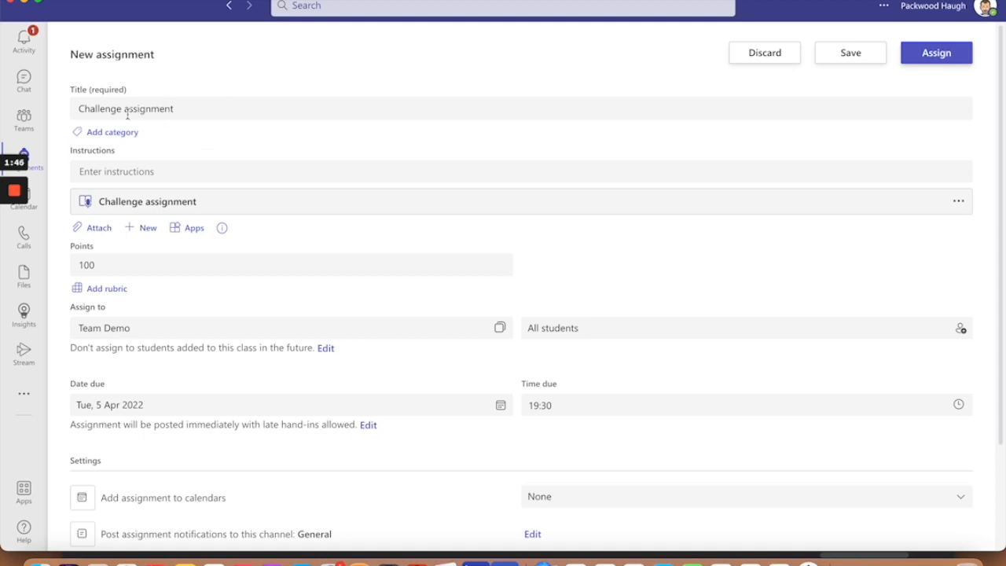
{"action": "left_click", "coordinate": [164, 109]}
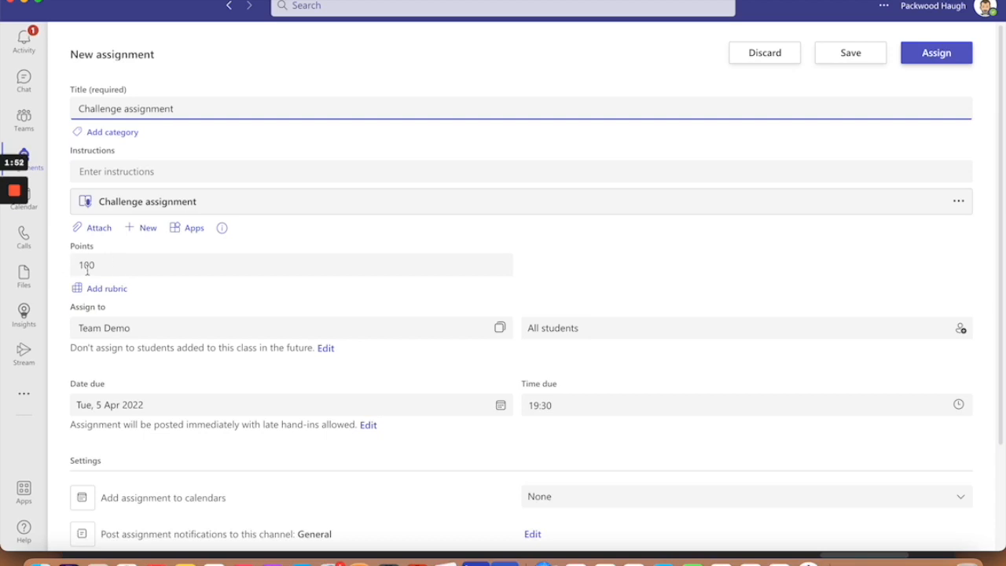
{"action": "scroll", "coordinate": [241, 274], "scroll_direction": "down", "scroll_amount": 1}
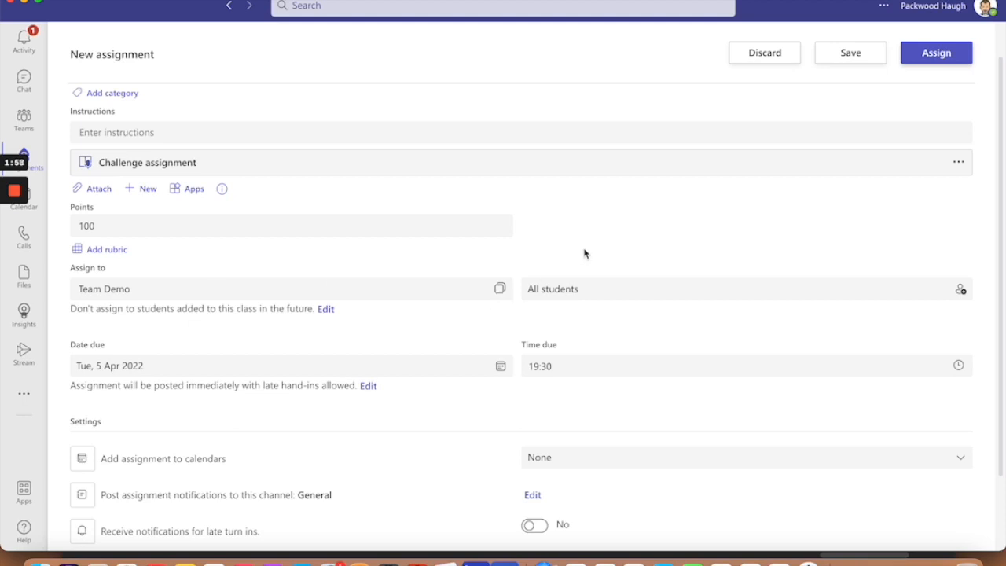
{"action": "scroll", "coordinate": [584, 252], "scroll_direction": "down", "scroll_amount": 1}
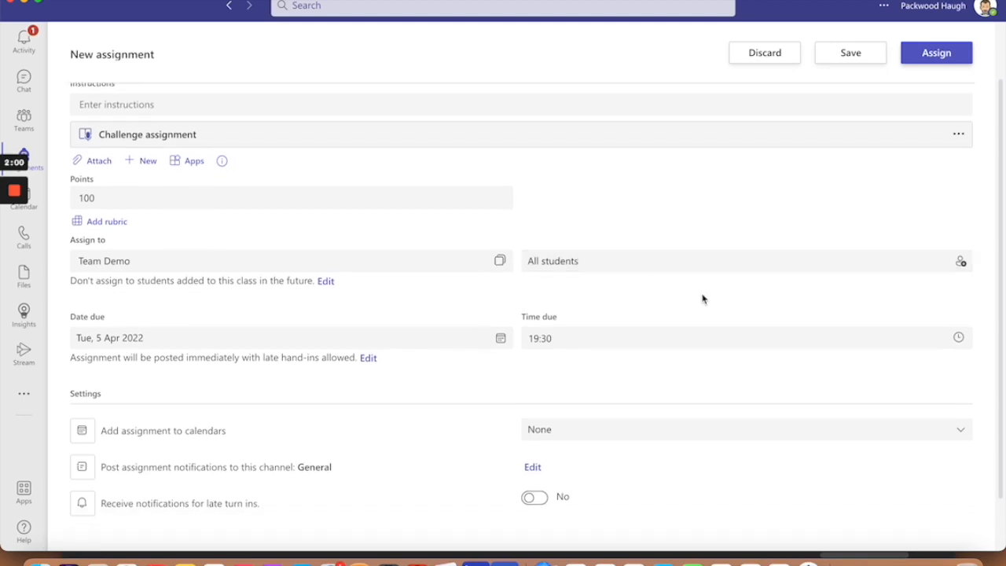
{"action": "scroll", "coordinate": [702, 297], "scroll_direction": "down", "scroll_amount": 1}
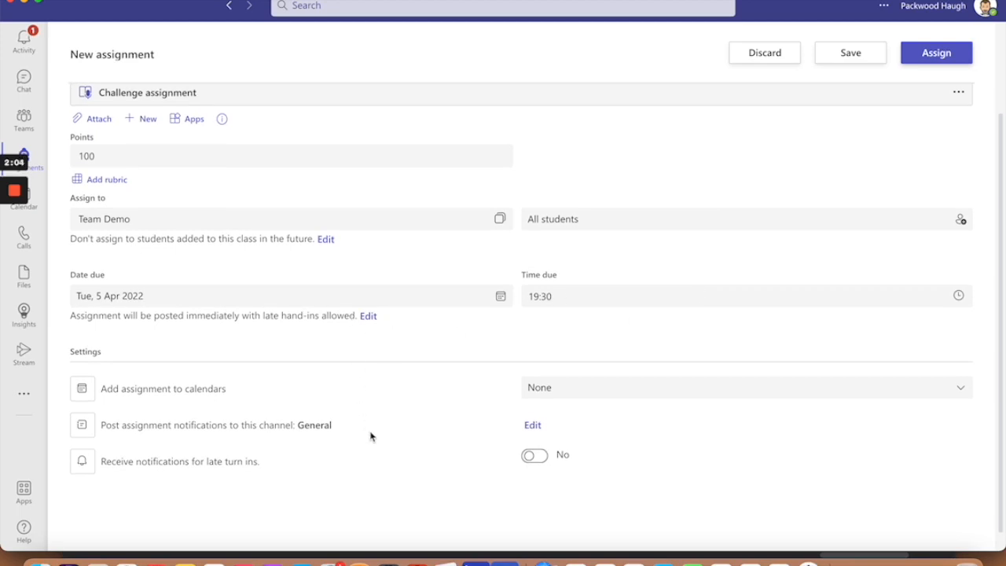
{"action": "scroll", "coordinate": [371, 436], "scroll_direction": "up", "scroll_amount": 3}
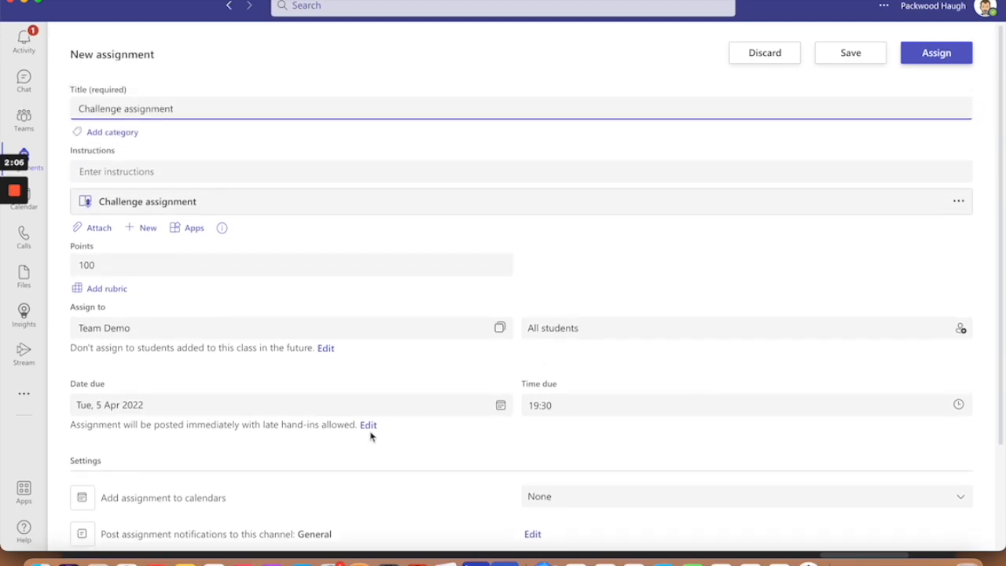